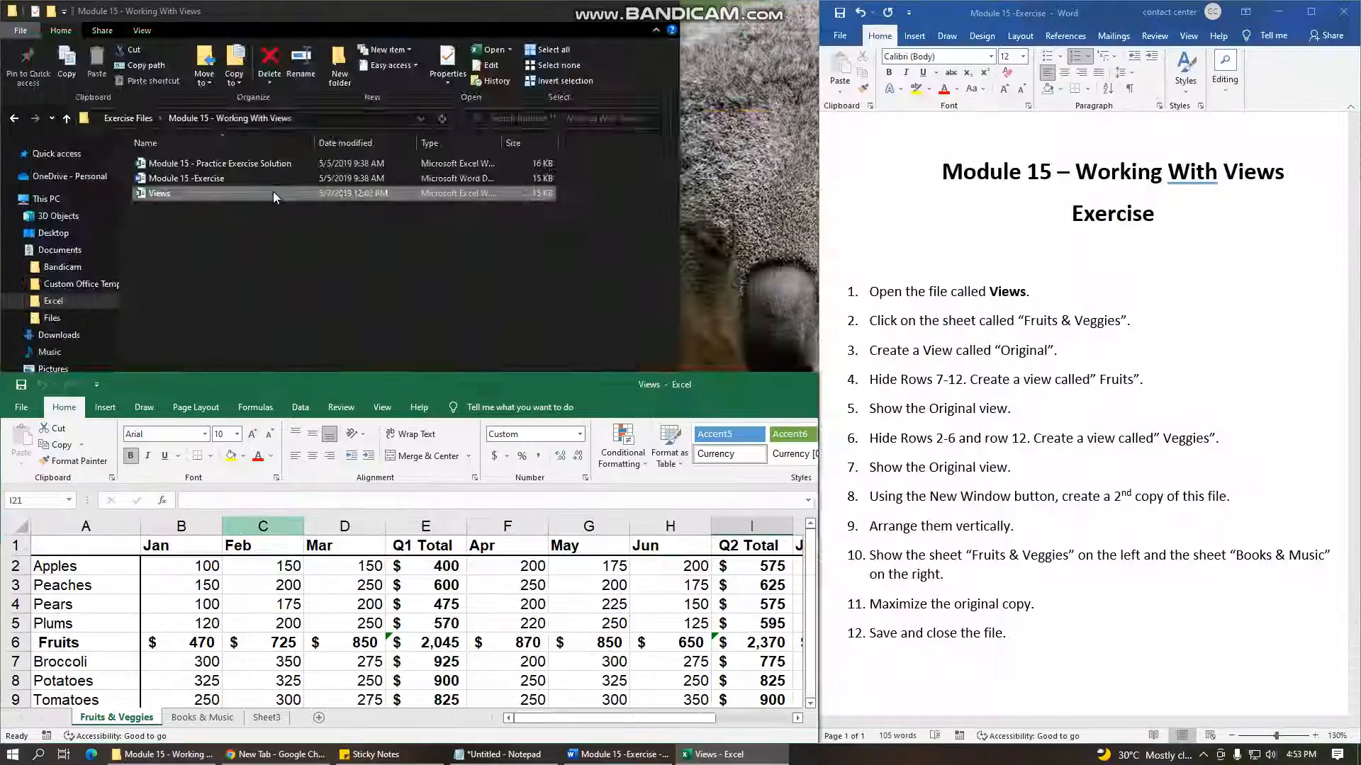
Snap the Views workbook window to full height beside the Word exercise document.
left_click(395, 386)
left_click_drag(395, 386, 397, 89)
key("super+Left")
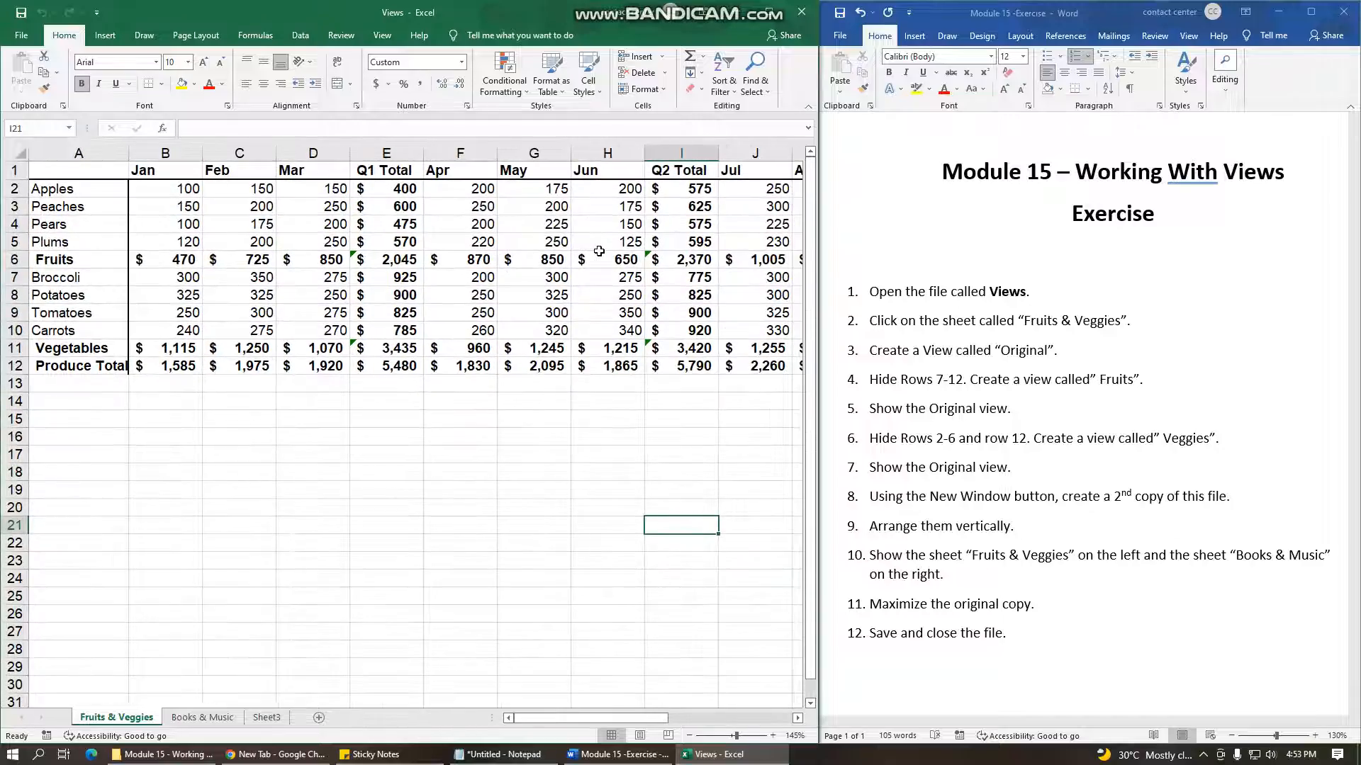
scroll(599, 250, "down", 6)
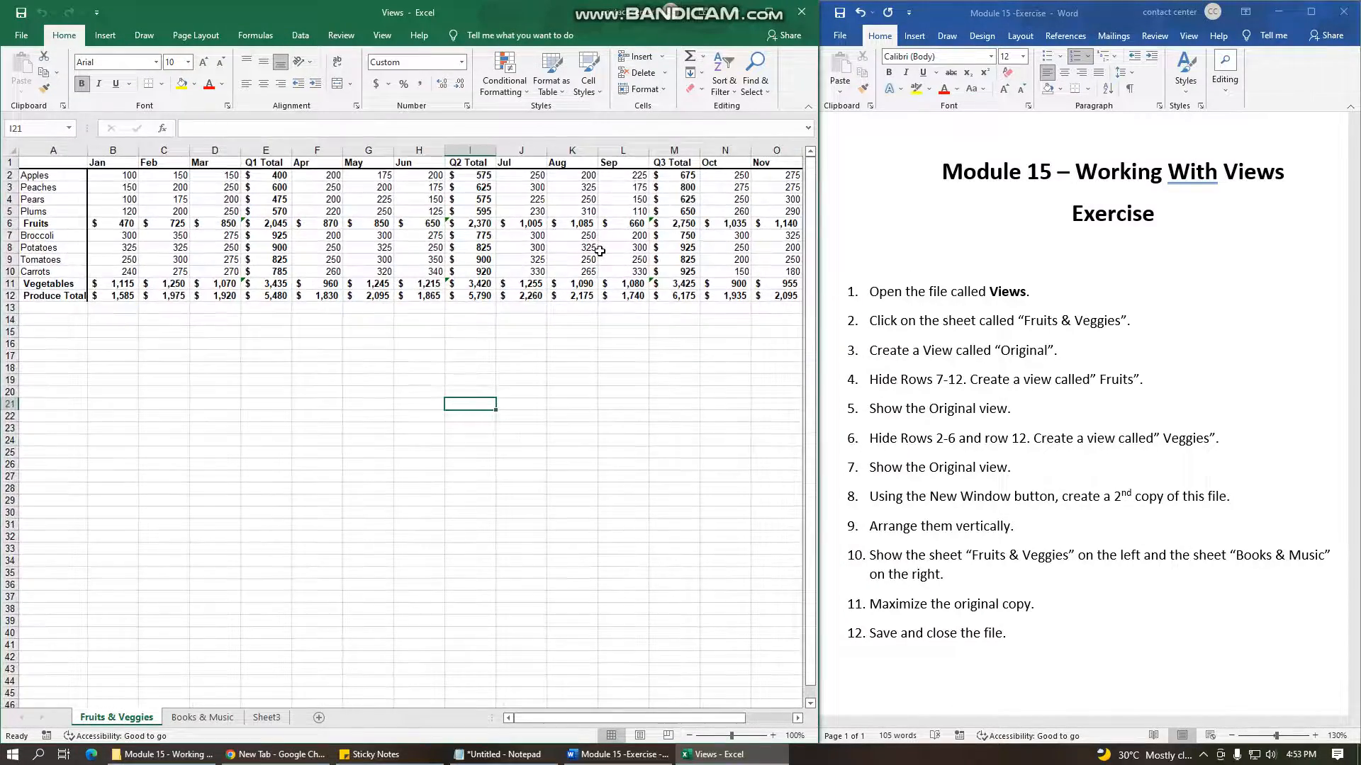
scroll(599, 251, "up", 2)
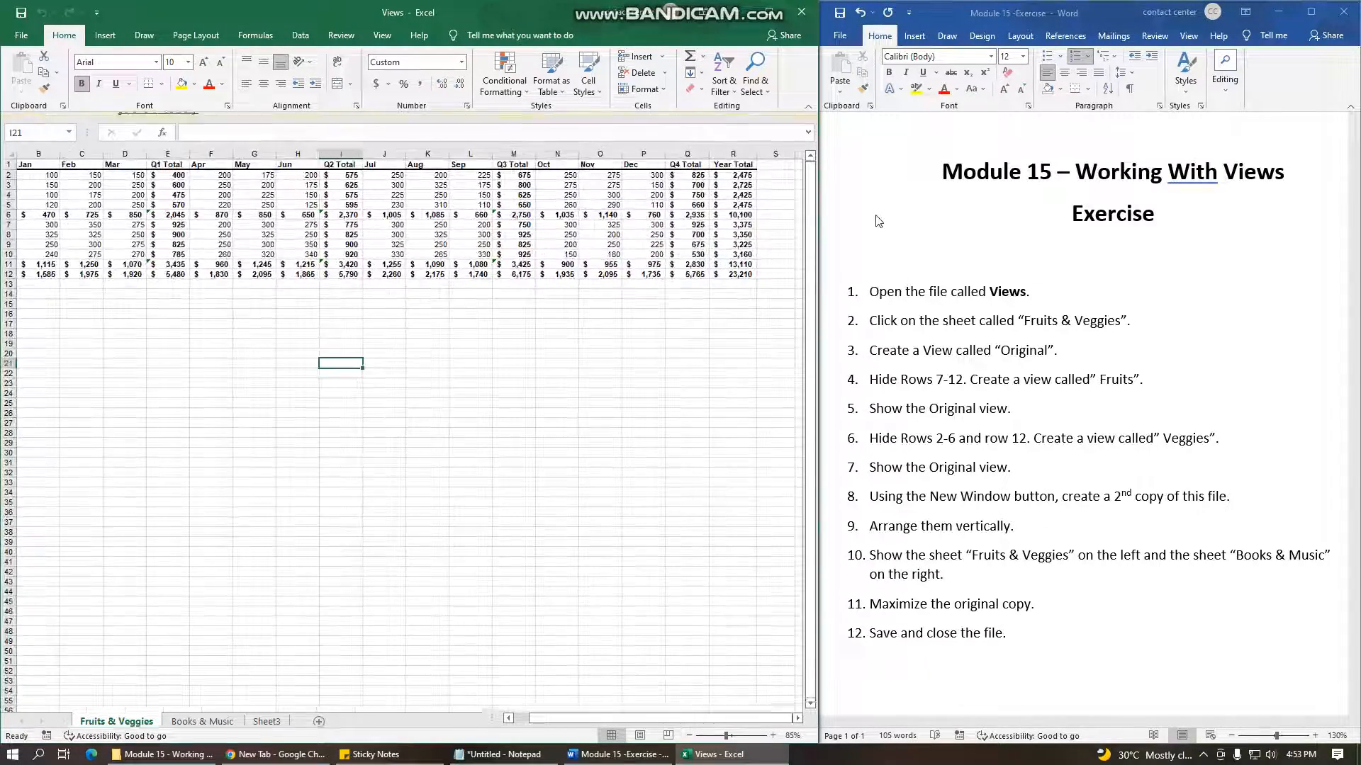
Dismiss the Office licence notice and widen the workbook window until columns A through R fit at 100% zoom.
left_click(806, 125)
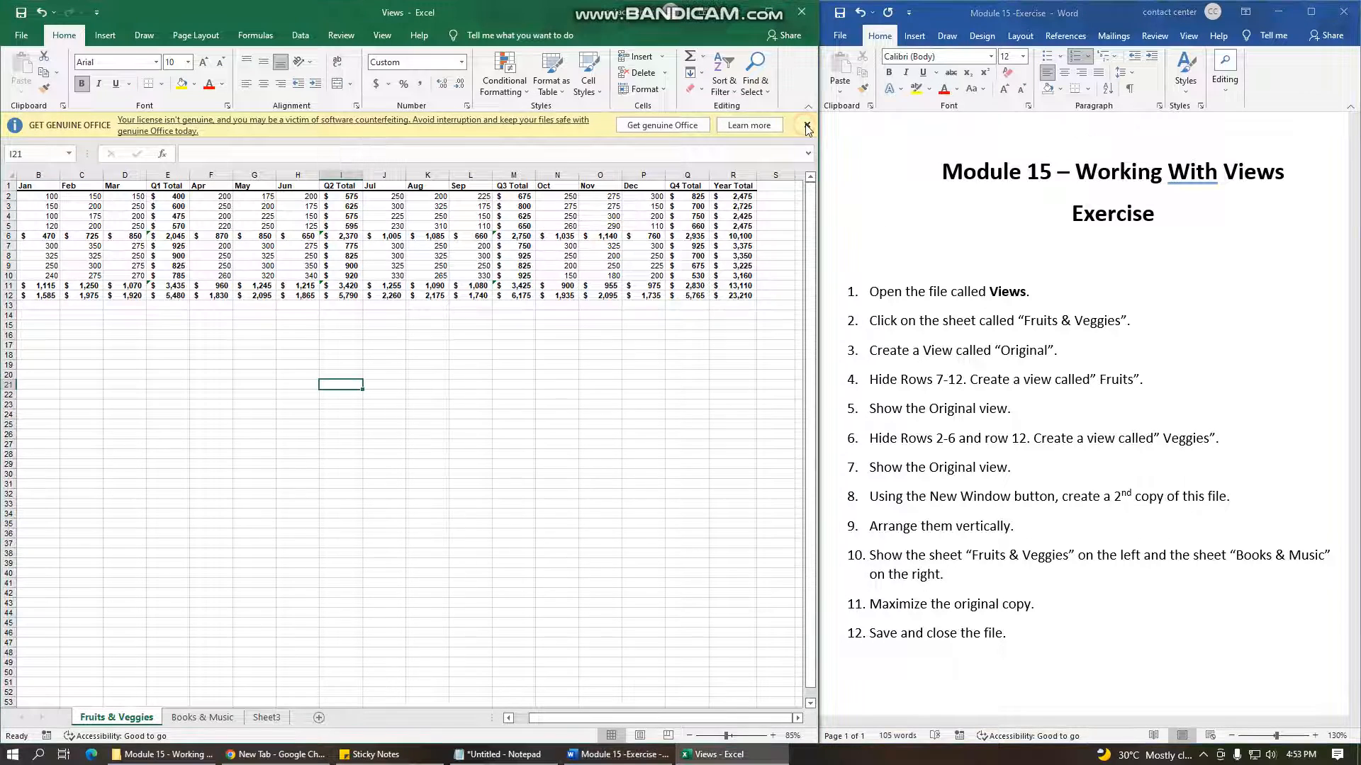
left_click(806, 124)
left_click_drag(818, 212, 983, 372)
scroll(695, 308, "up", 3)
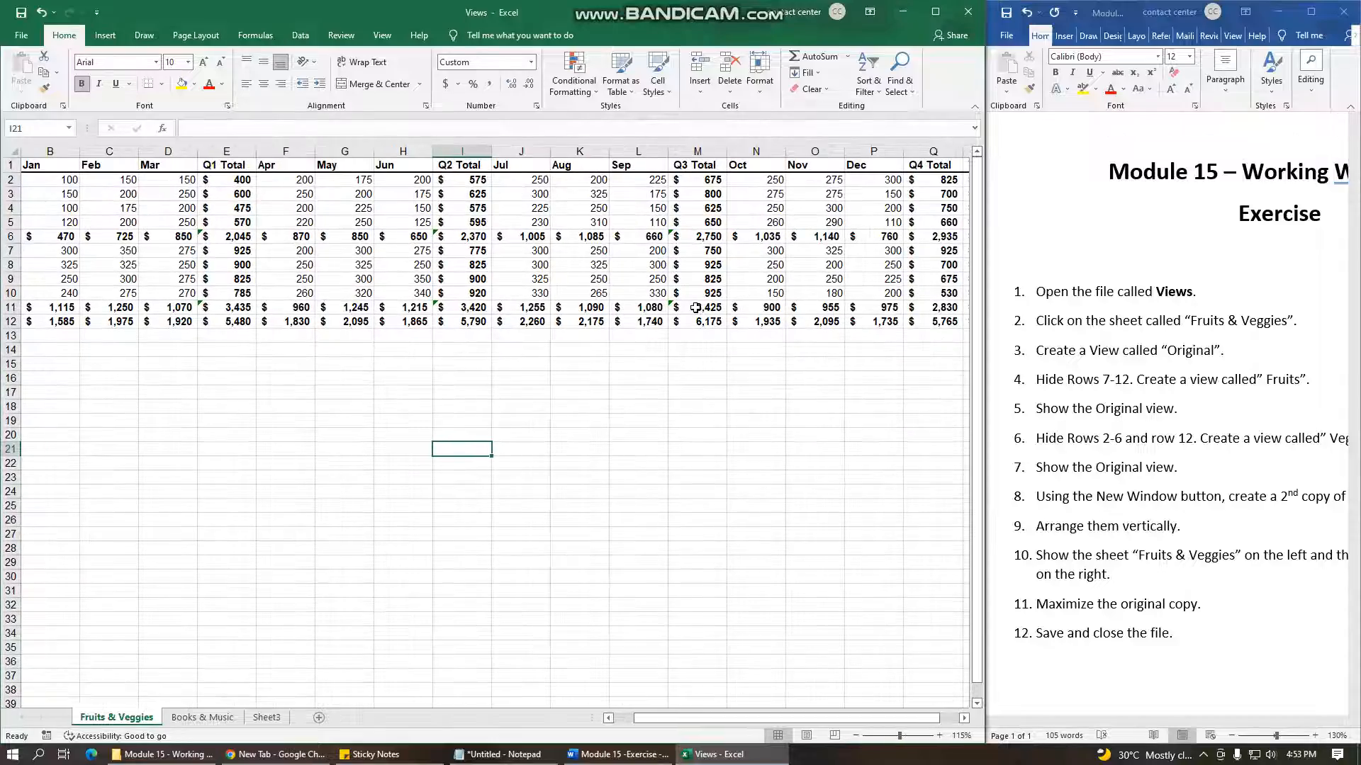
scroll(692, 304, "down", 3)
scroll(692, 299, "up", 3)
scroll(691, 300, "down", 2)
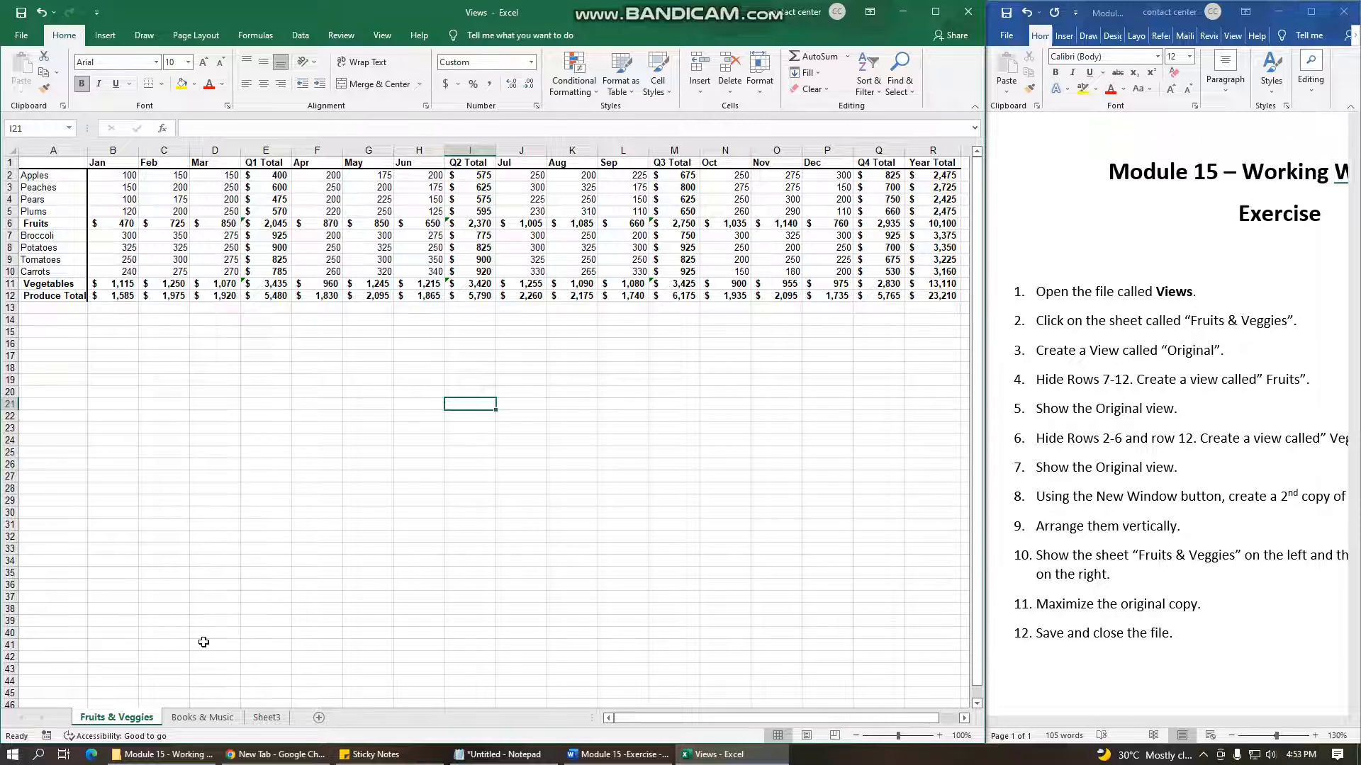
Add a custom view named Original for the Fruits & Veggies sheet, keeping print settings and hidden rows included.
double_click(122, 718)
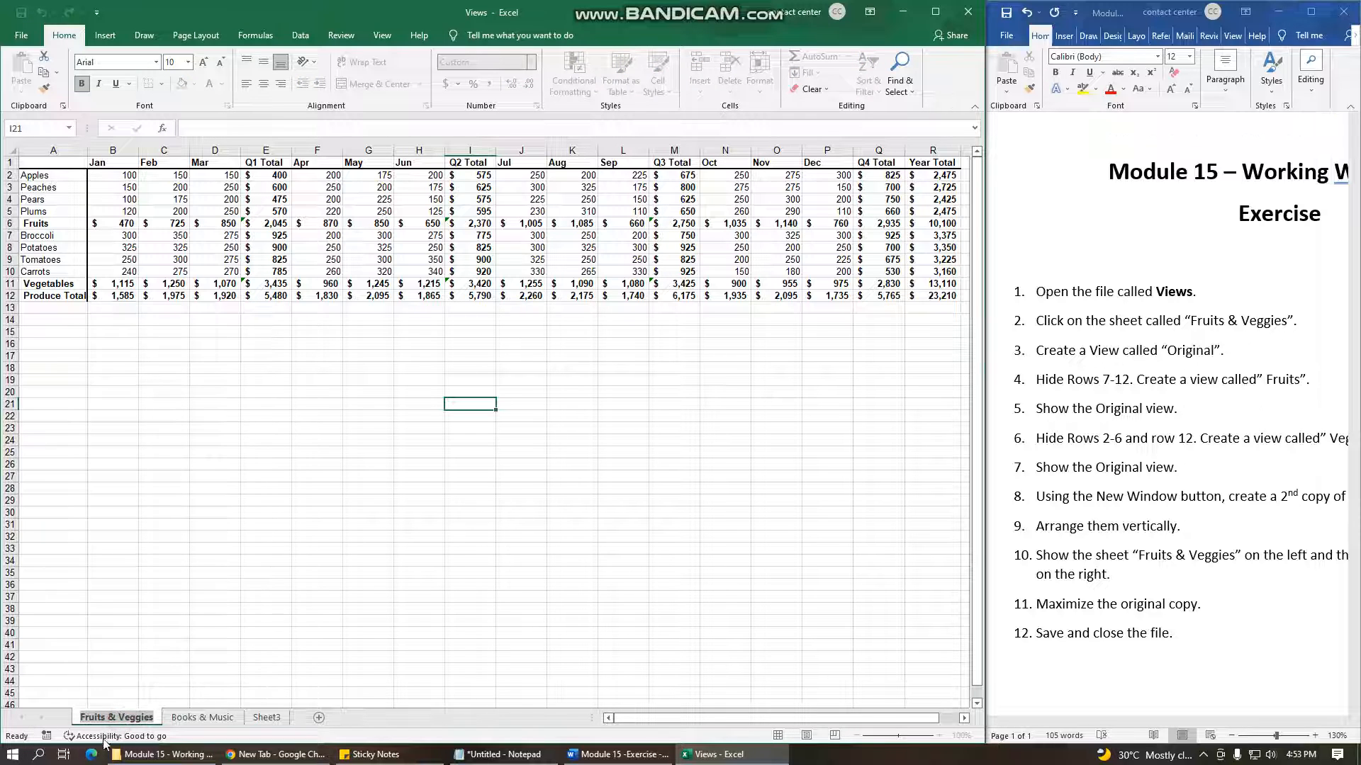
left_click(142, 631)
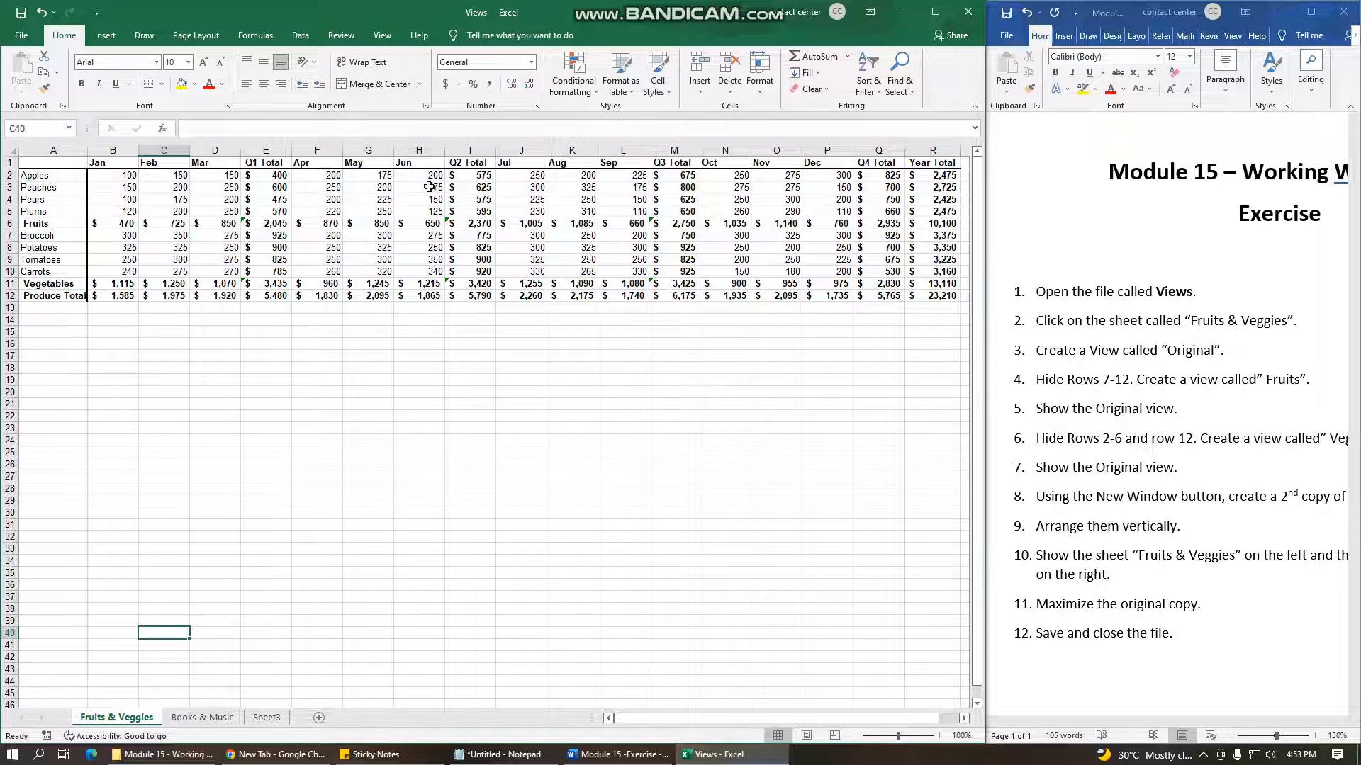
left_click(382, 38)
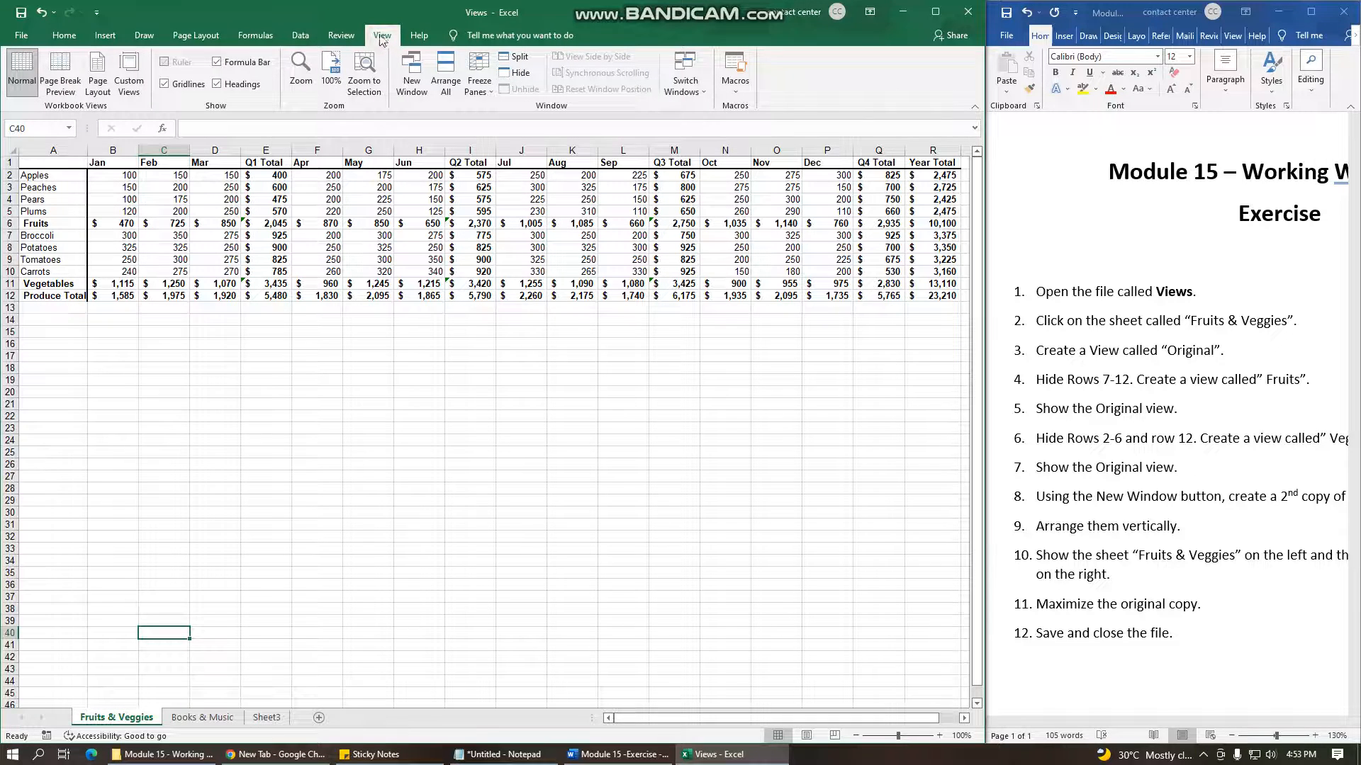
left_click(128, 78)
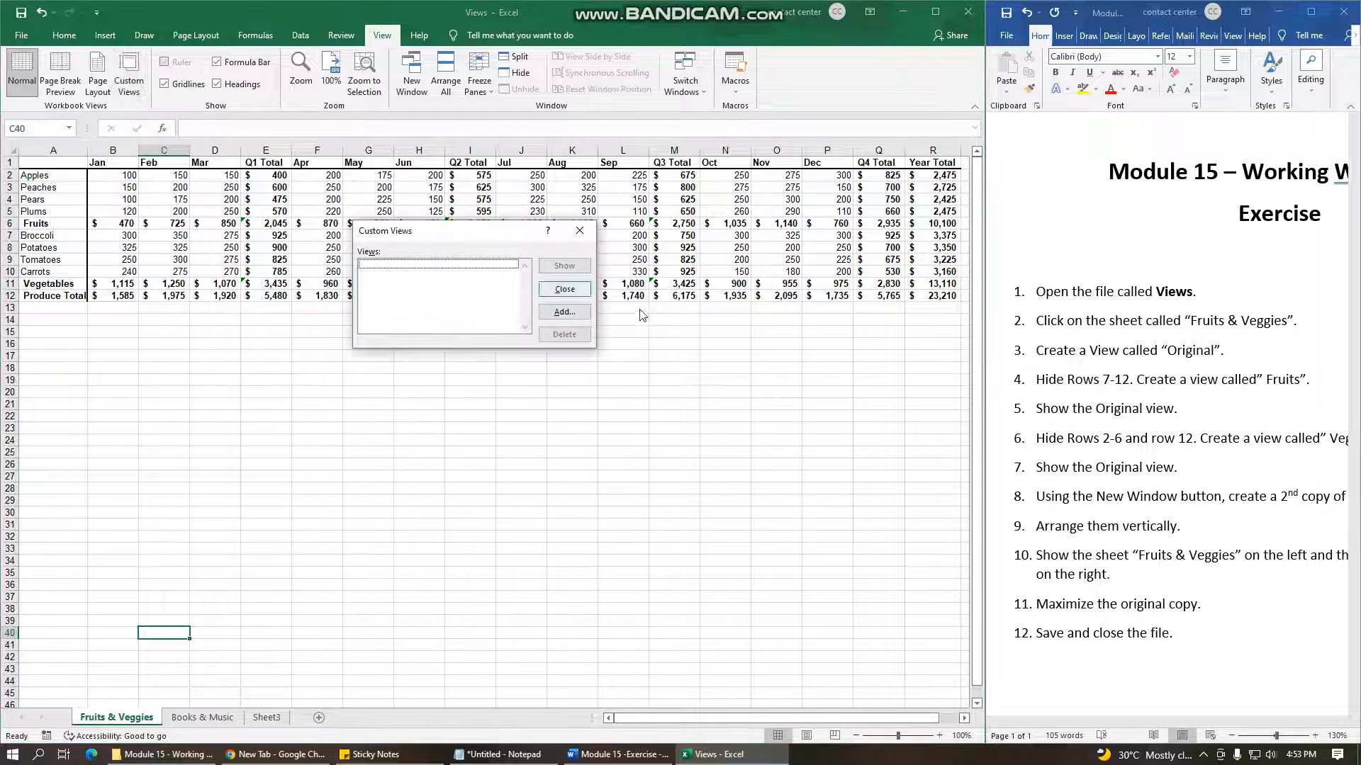
left_click(564, 312)
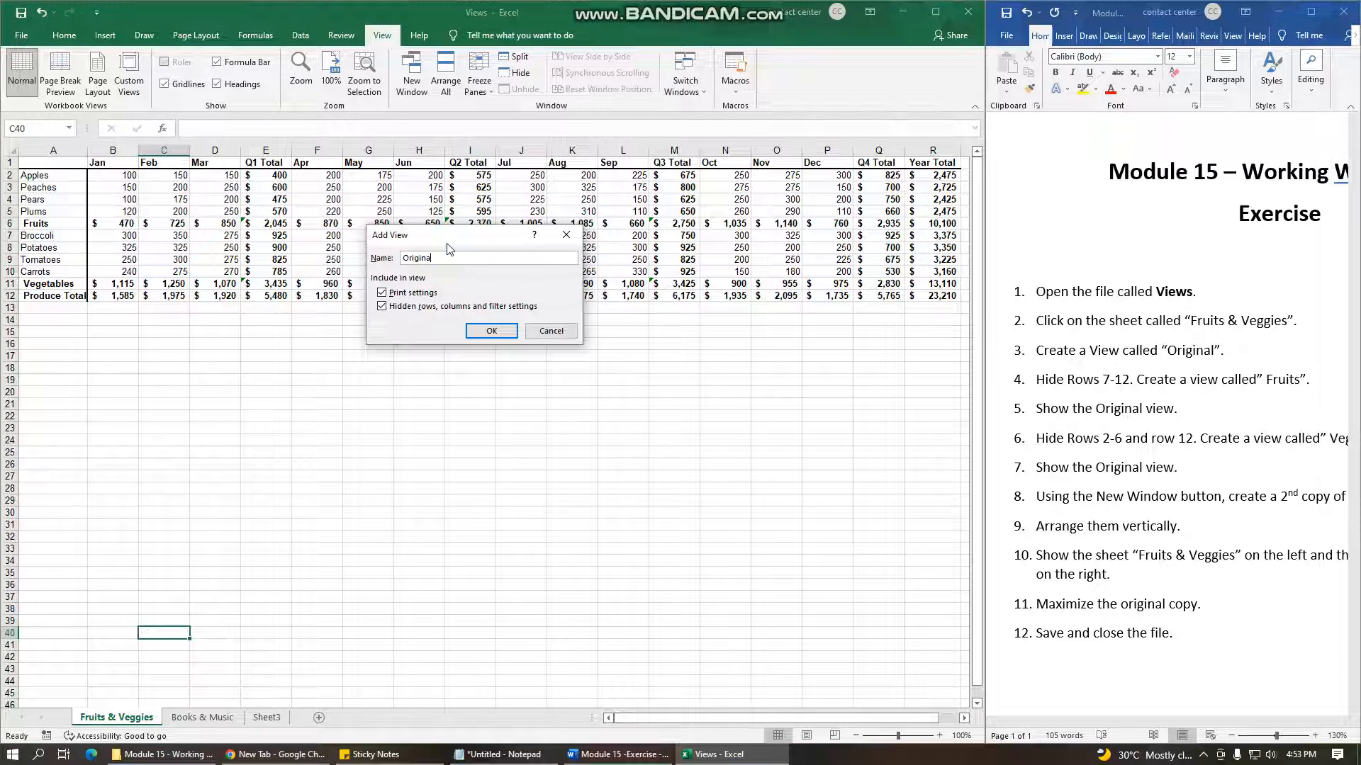
key("Return")
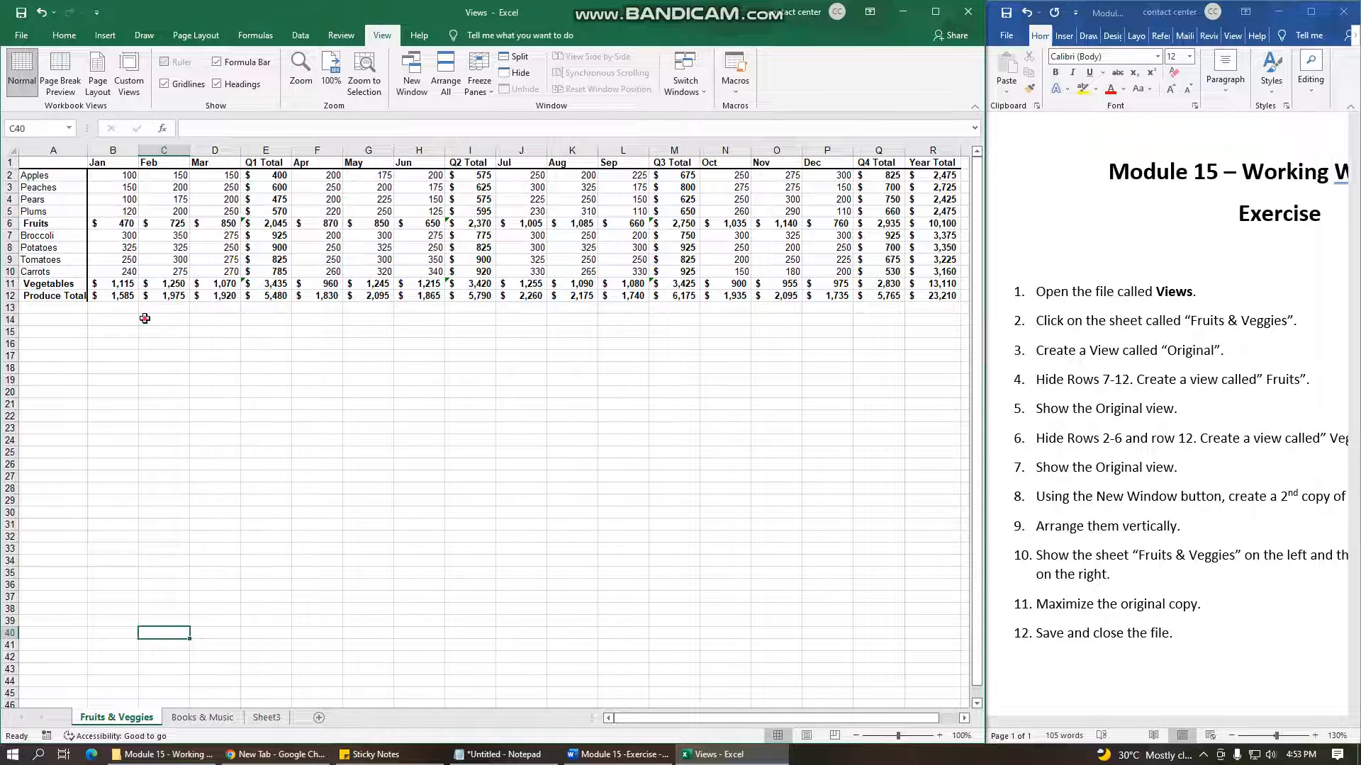
Hide rows 7 to 12 on the Fruits & Veggies sheet.
left_click_drag(9, 235, 4, 295)
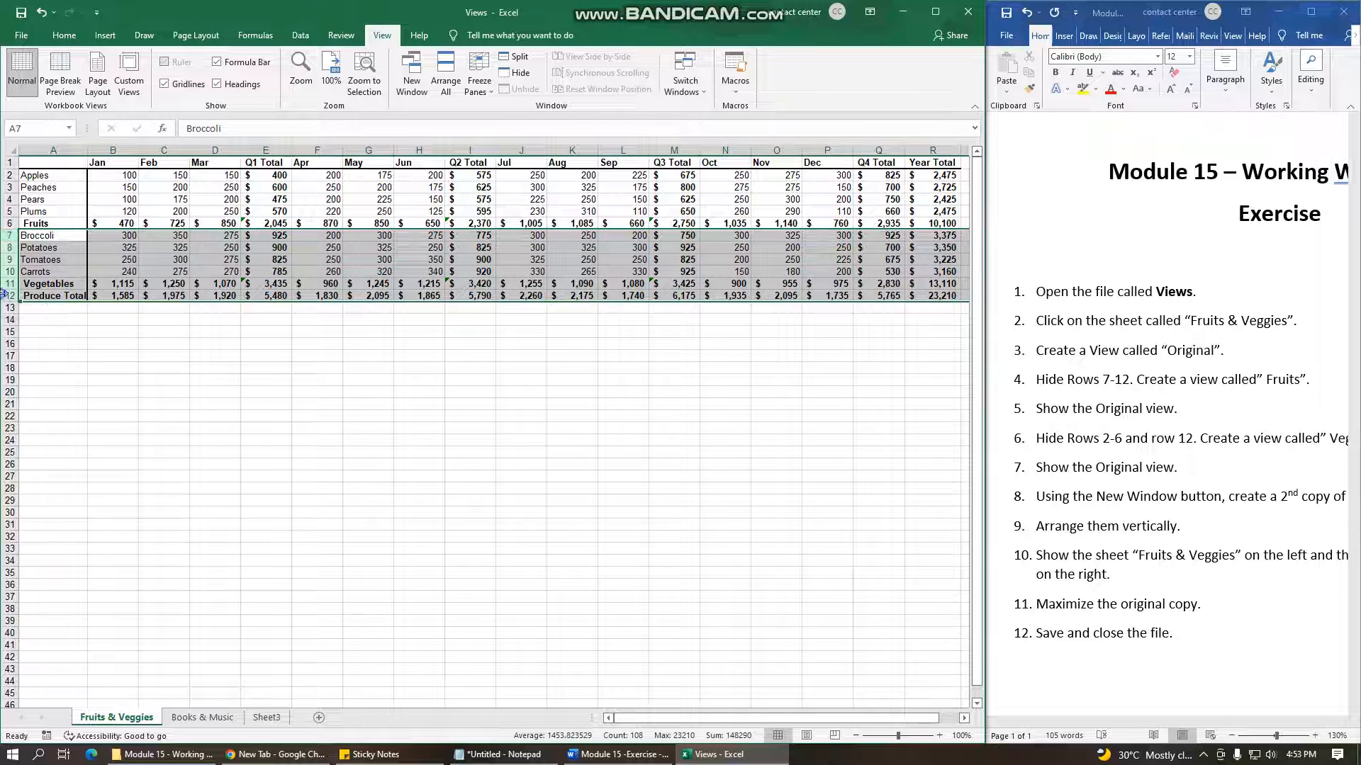
right_click(9, 297)
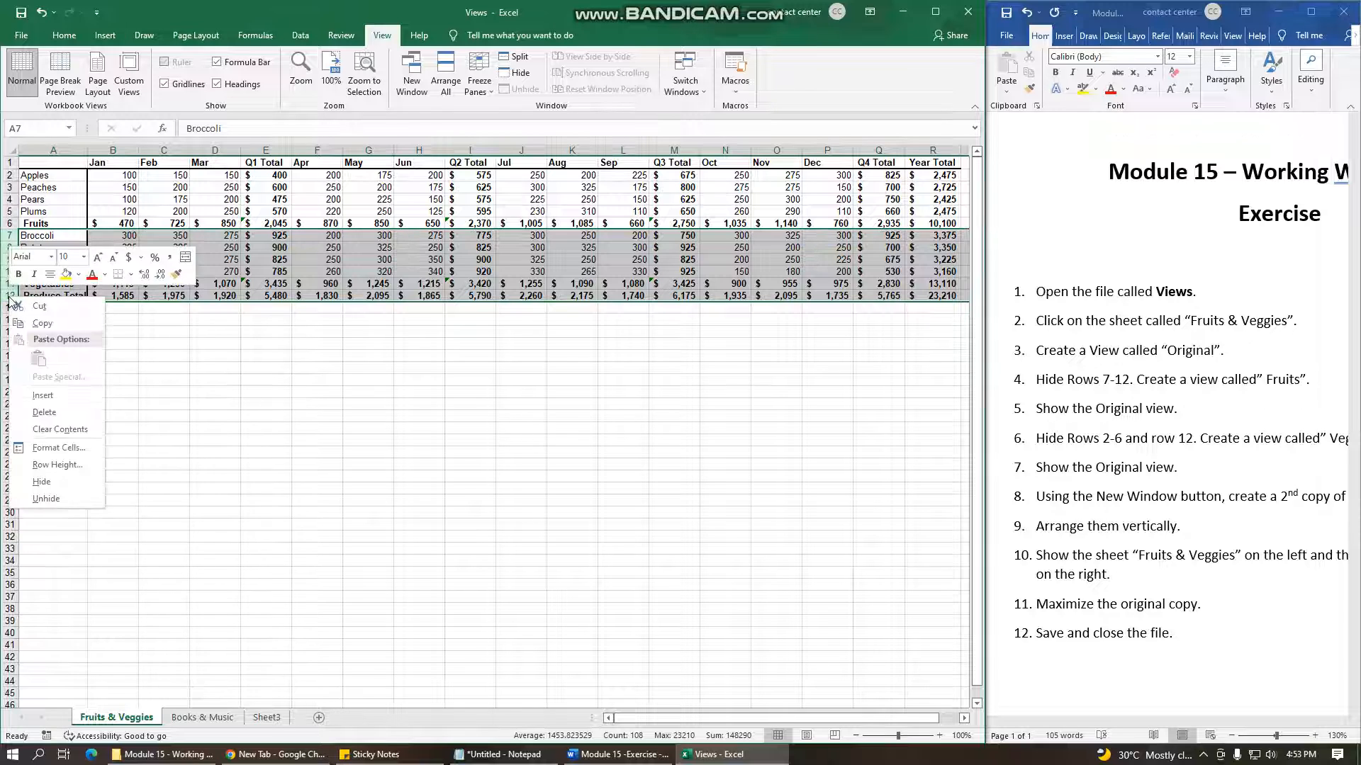
left_click(50, 482)
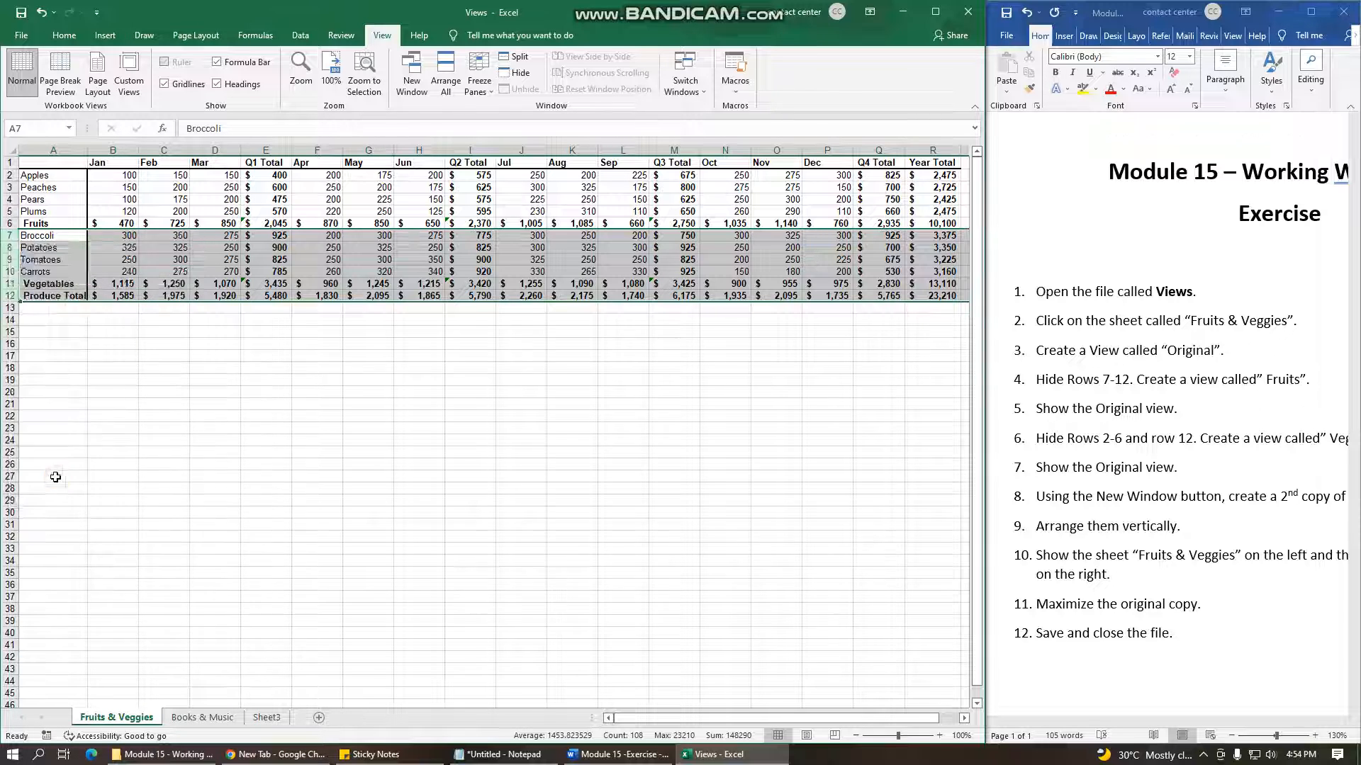
left_click(286, 307)
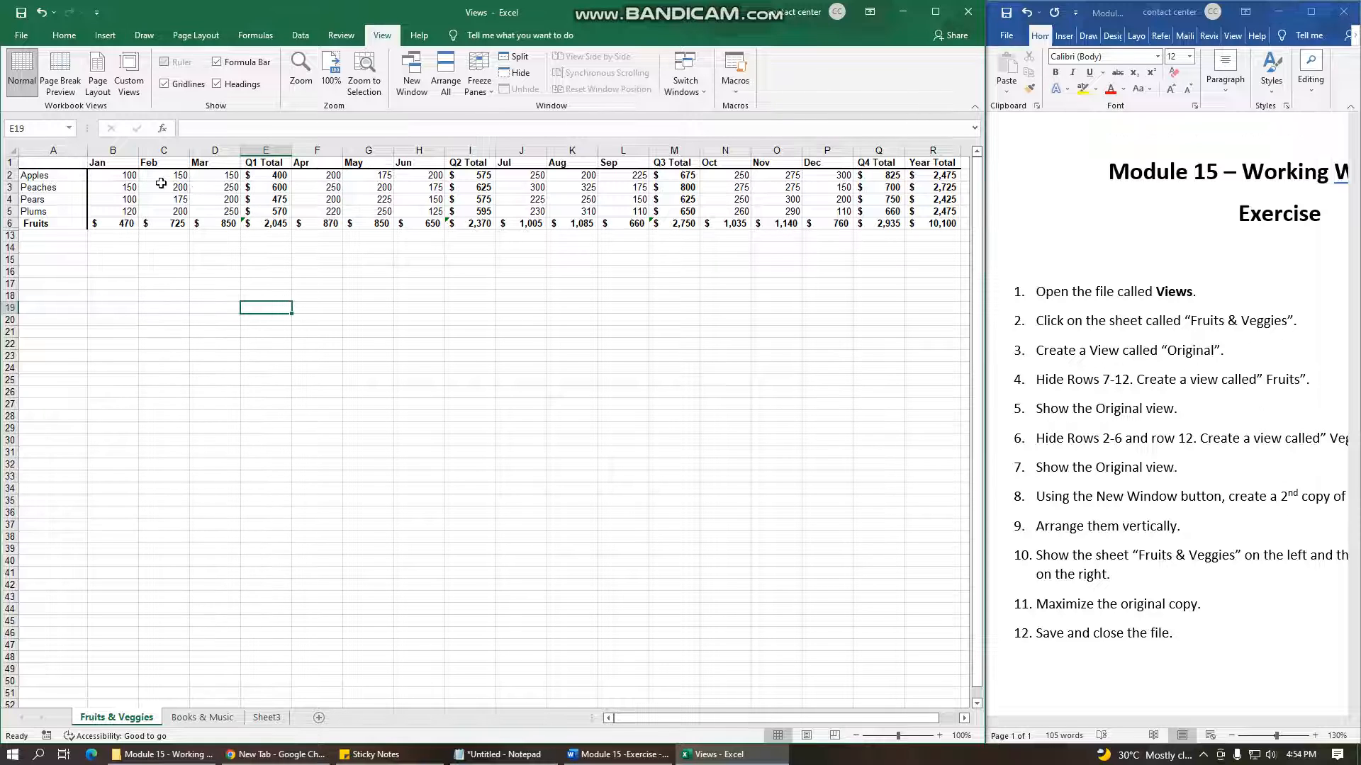
Save the current sheet display as a custom view named Fruits.
left_click(129, 74)
left_click(556, 313)
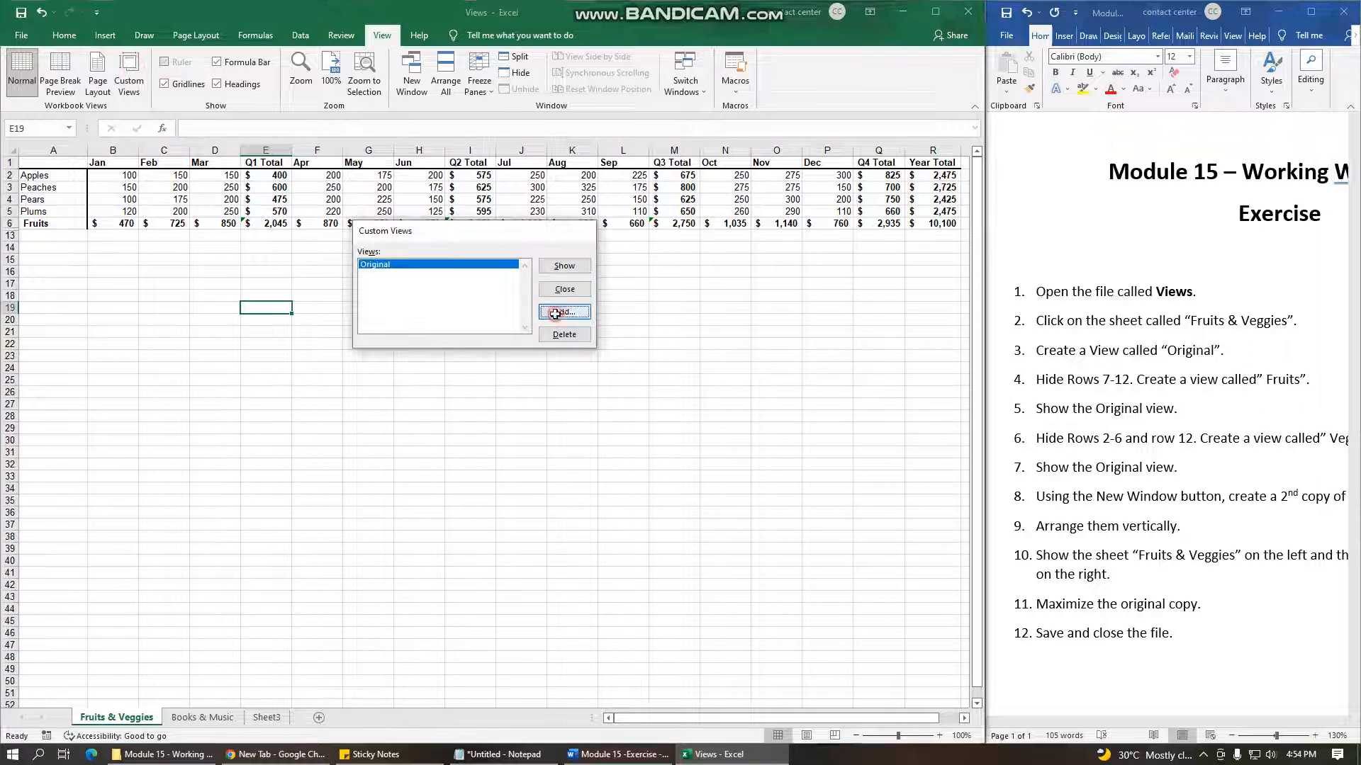
type("Fr")
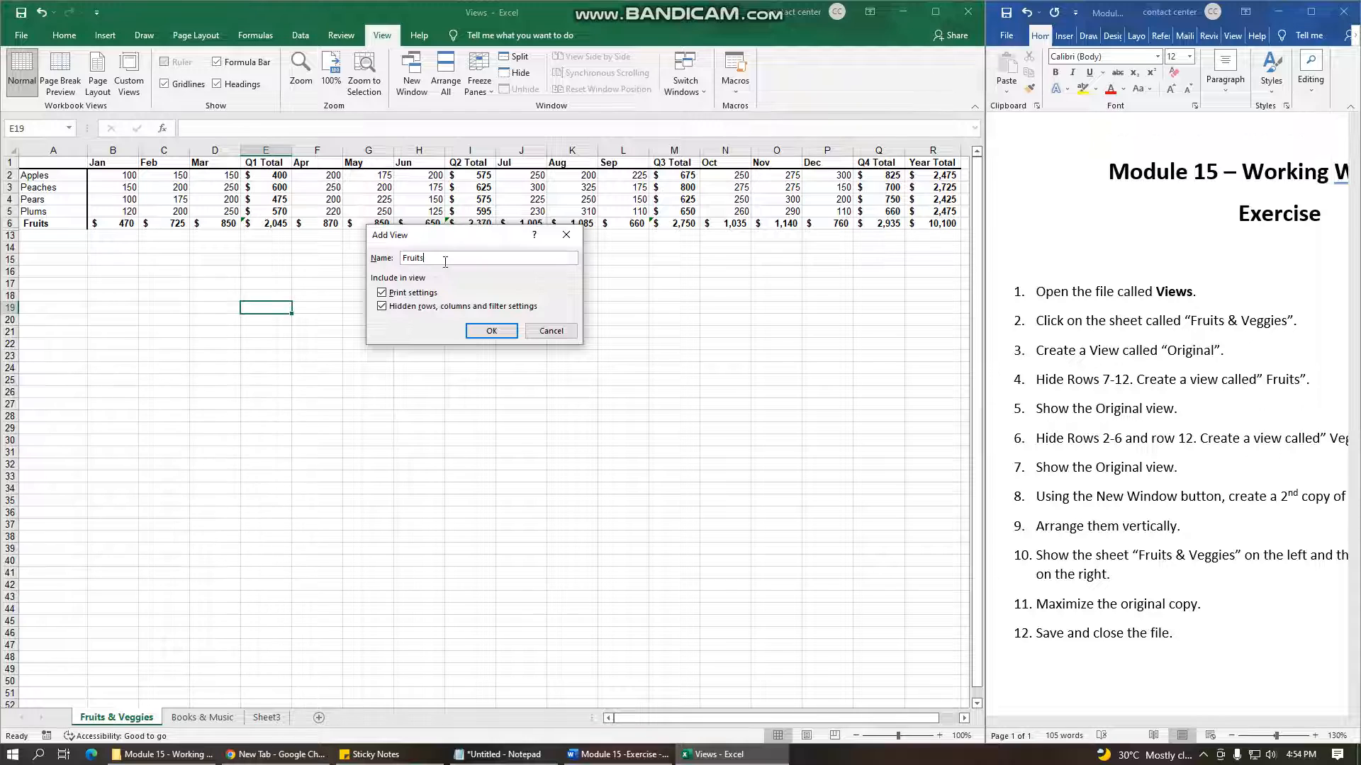
type("uits")
key("Return")
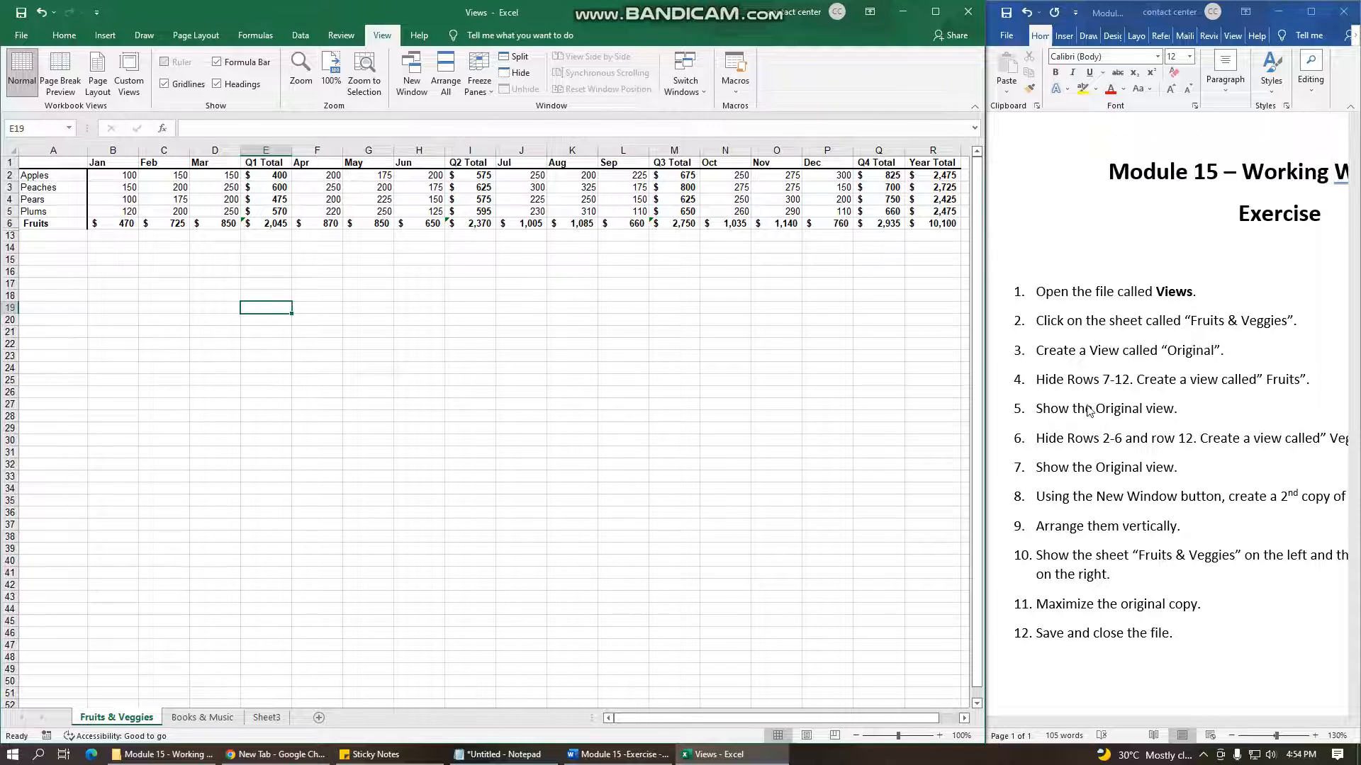
Show the Original custom view on the Fruits & Veggies sheet.
left_click(129, 74)
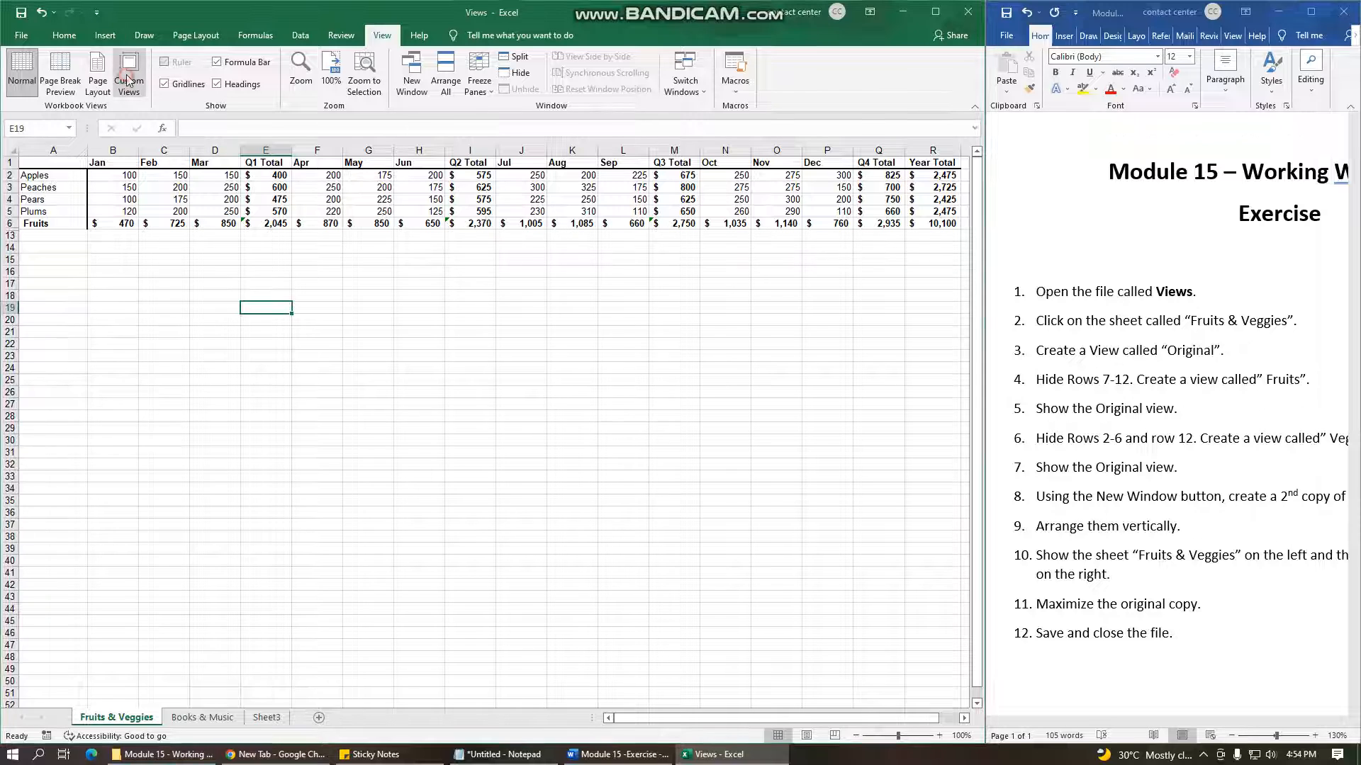
left_click(383, 275)
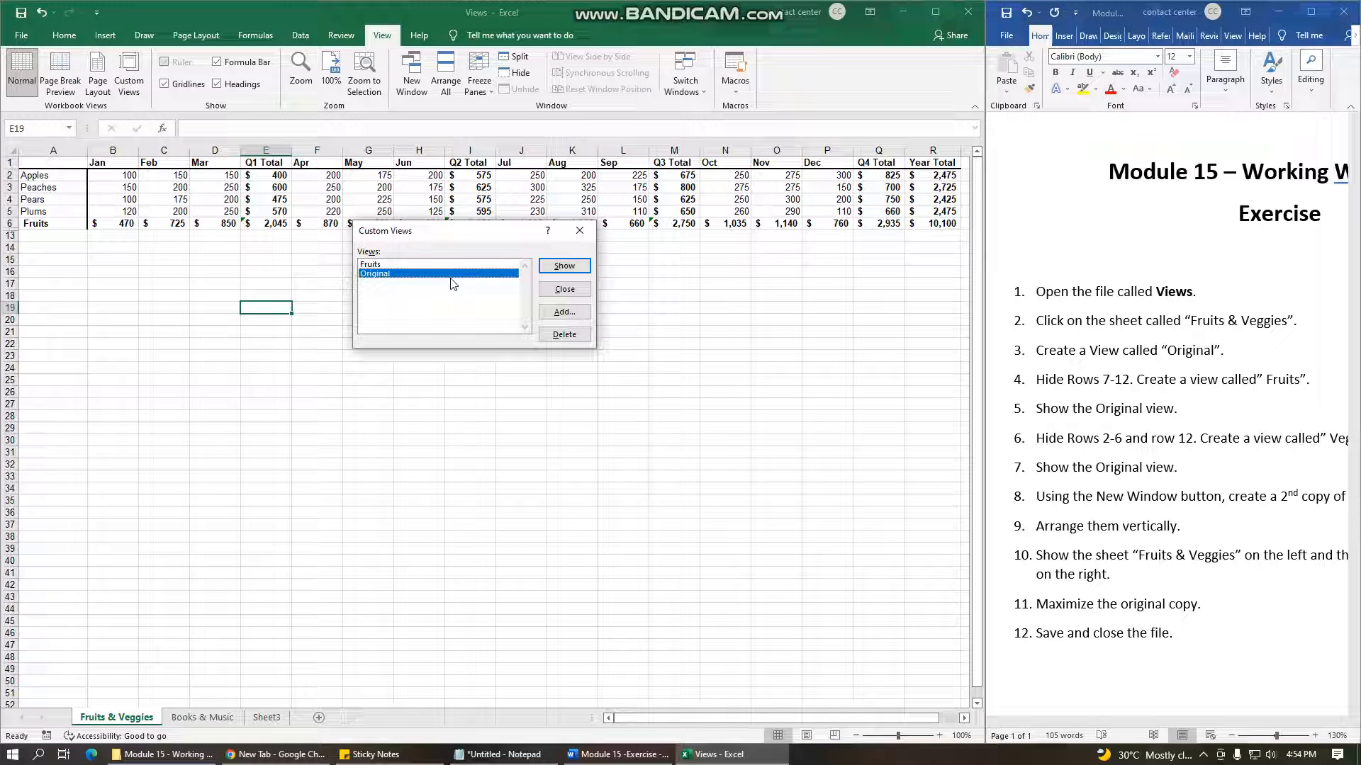
left_click(552, 269)
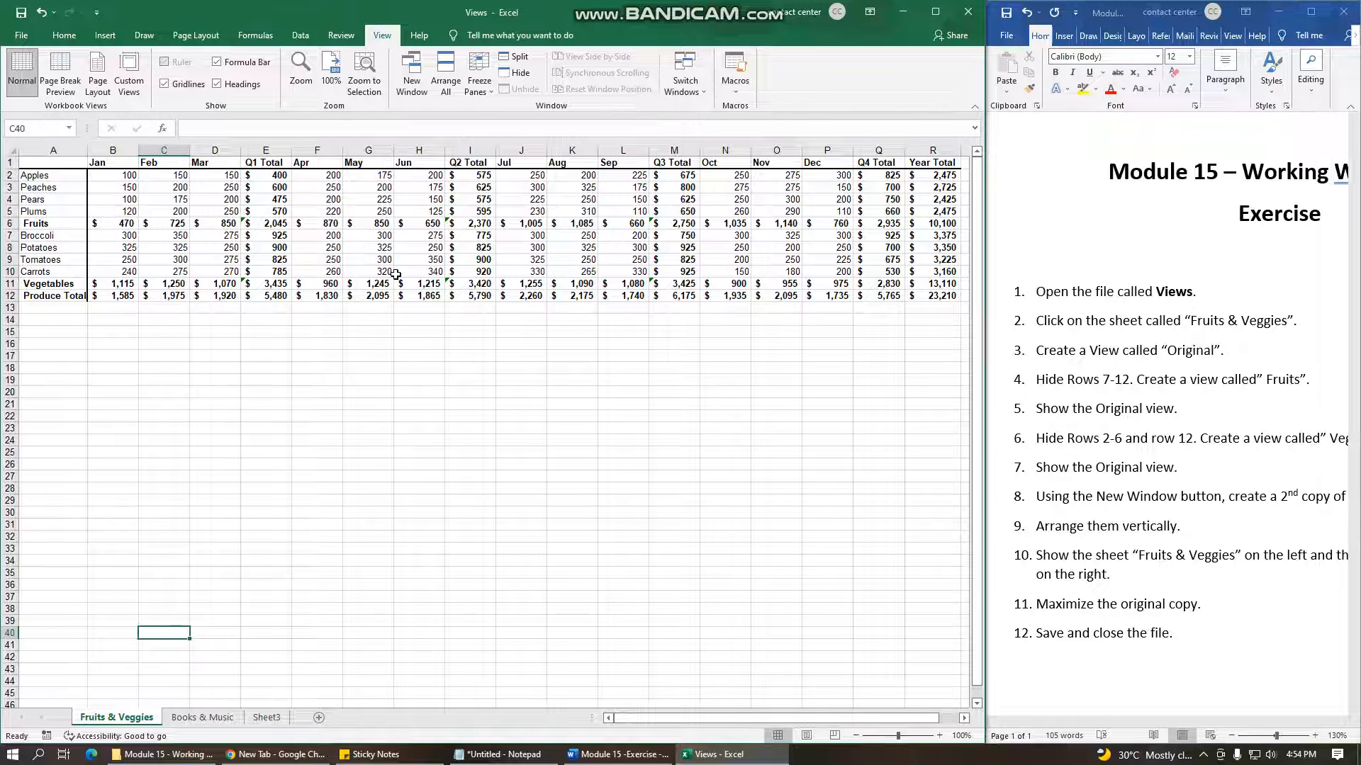
Hide rows 2 to 6 and row 12, leaving only the header and vegetable rows.
left_click_drag(10, 175, 5, 224)
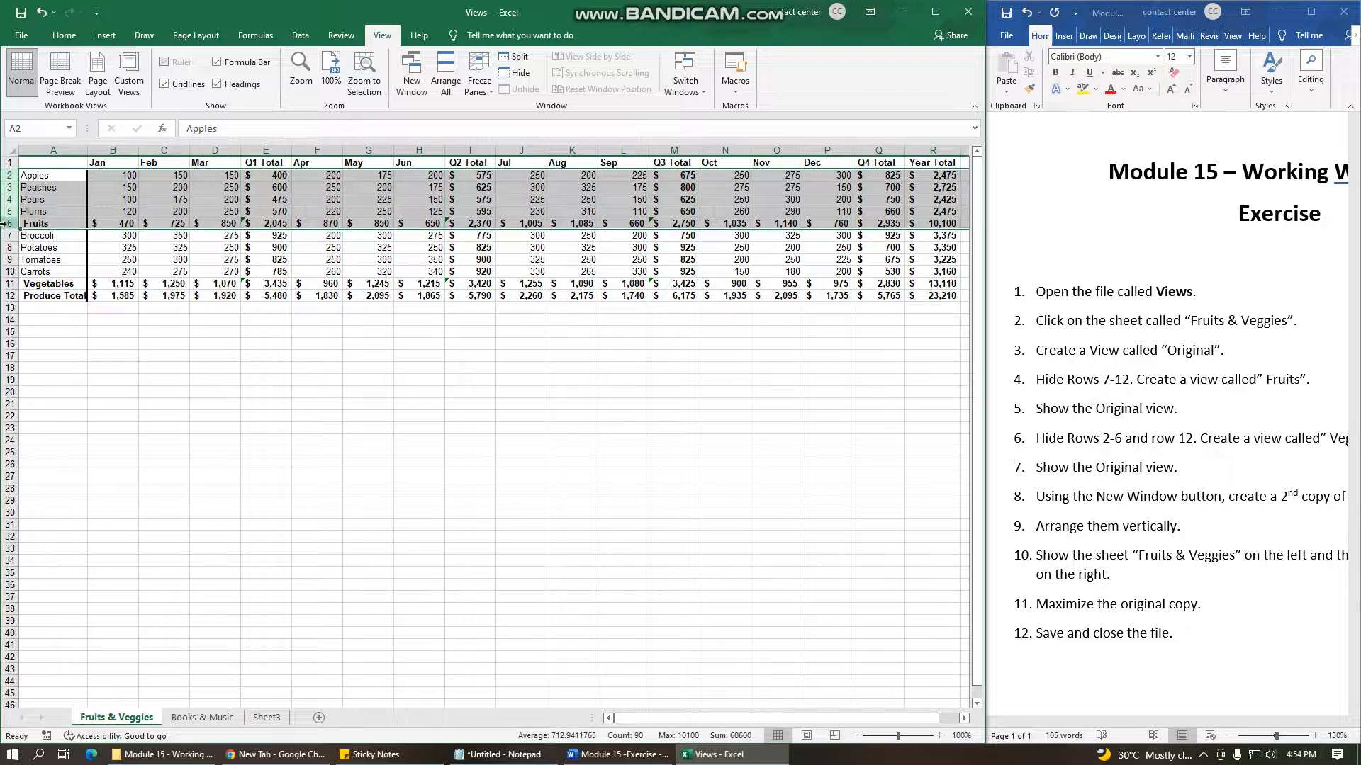
right_click(4, 224)
left_click(59, 405)
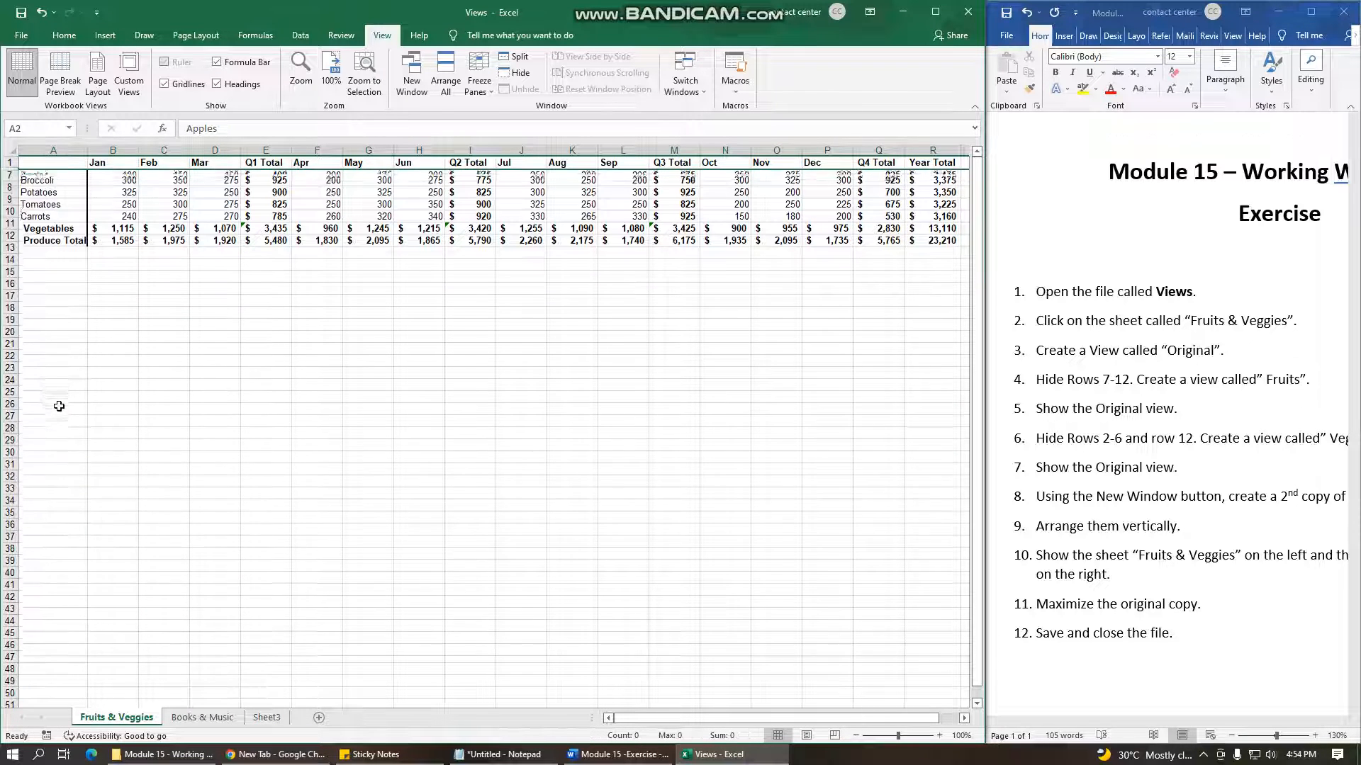
right_click(10, 233)
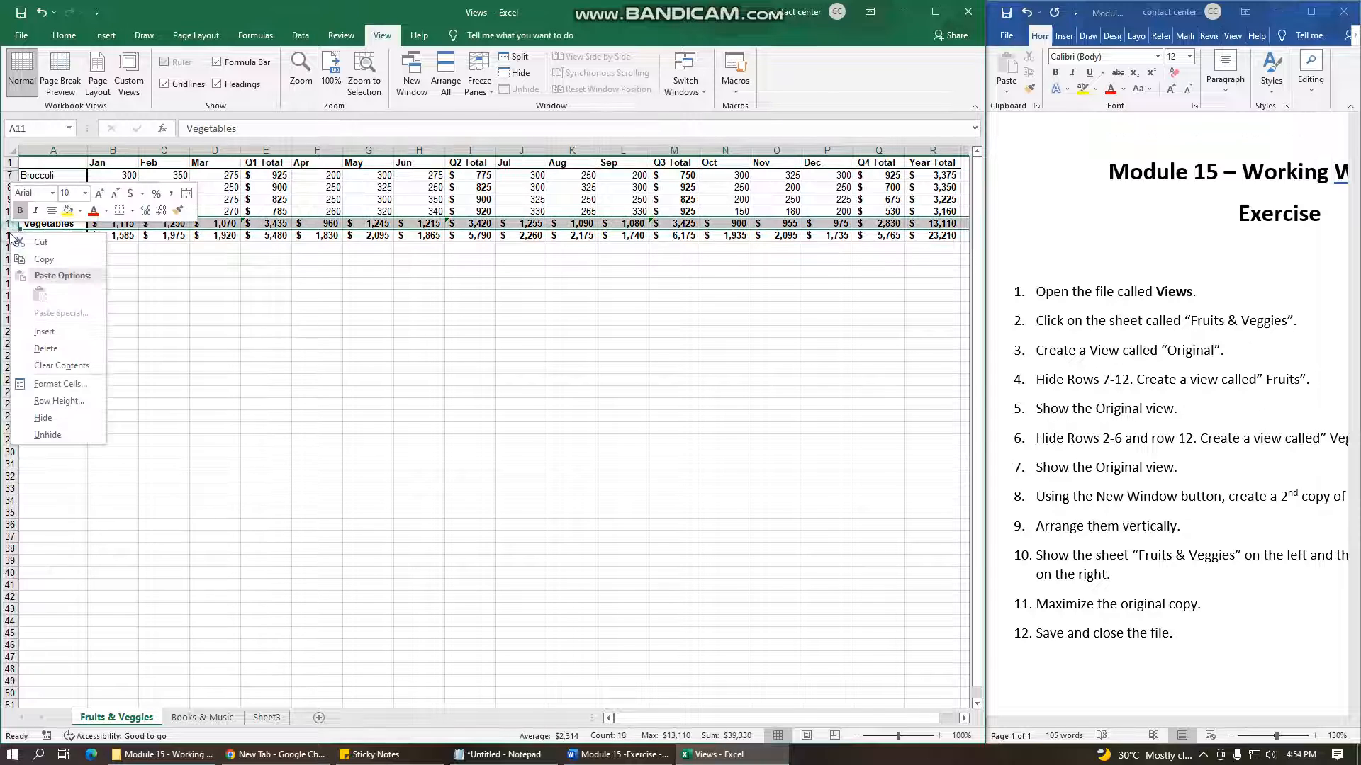
key("Escape")
right_click(9, 237)
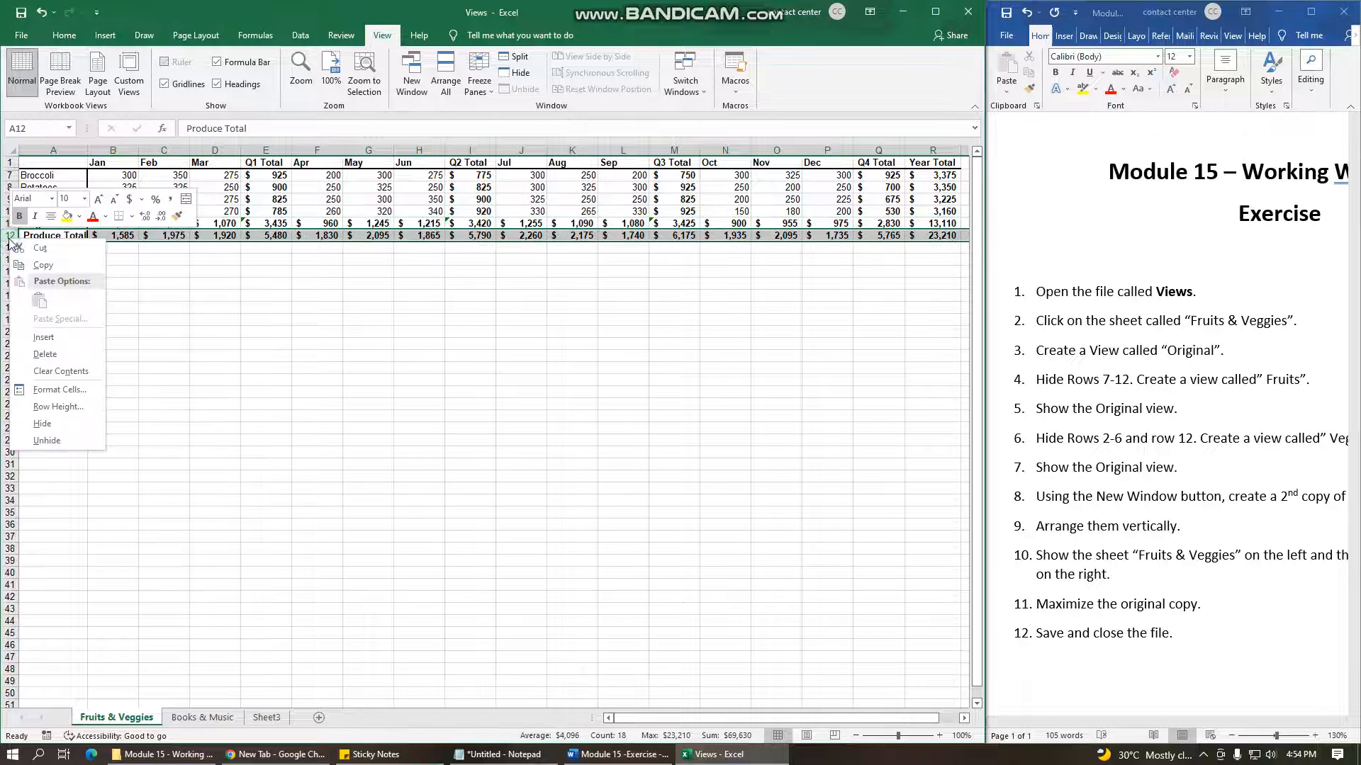
left_click(44, 423)
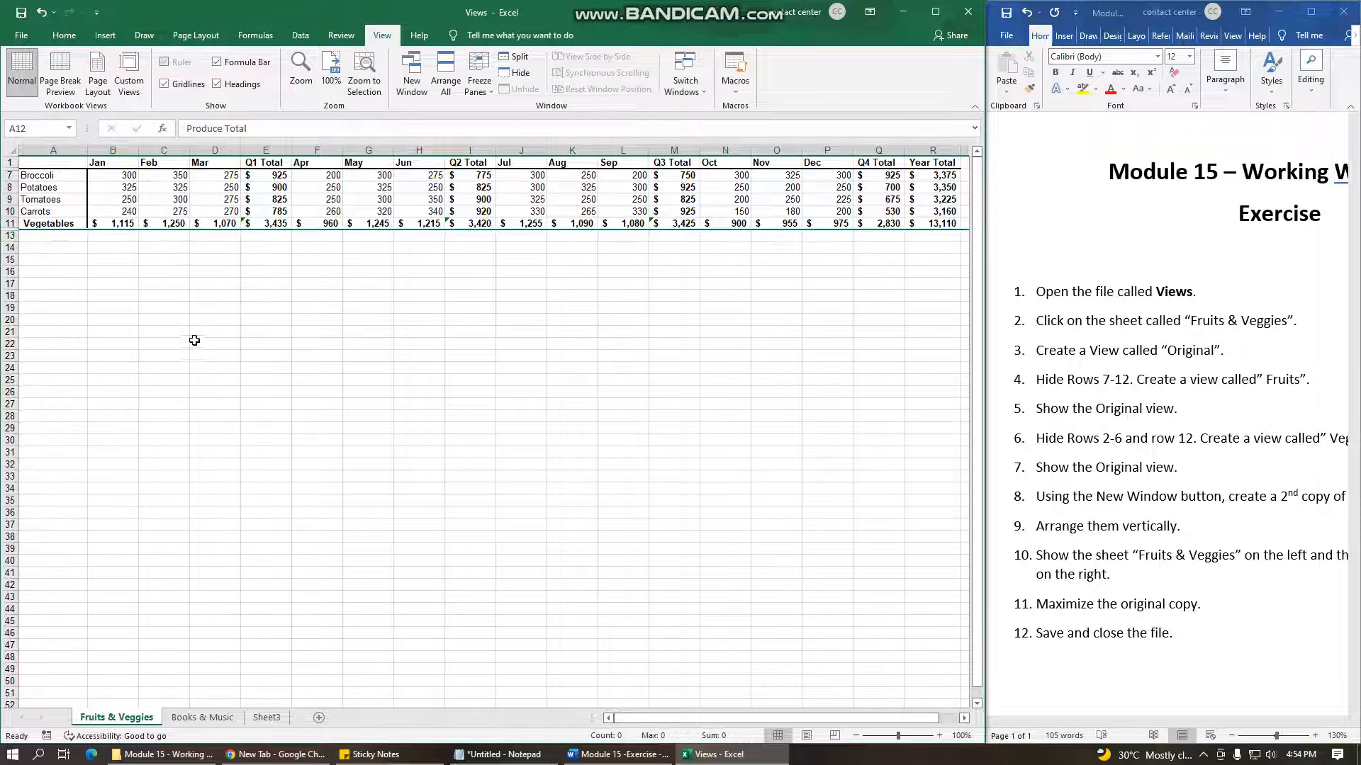
left_click(194, 343)
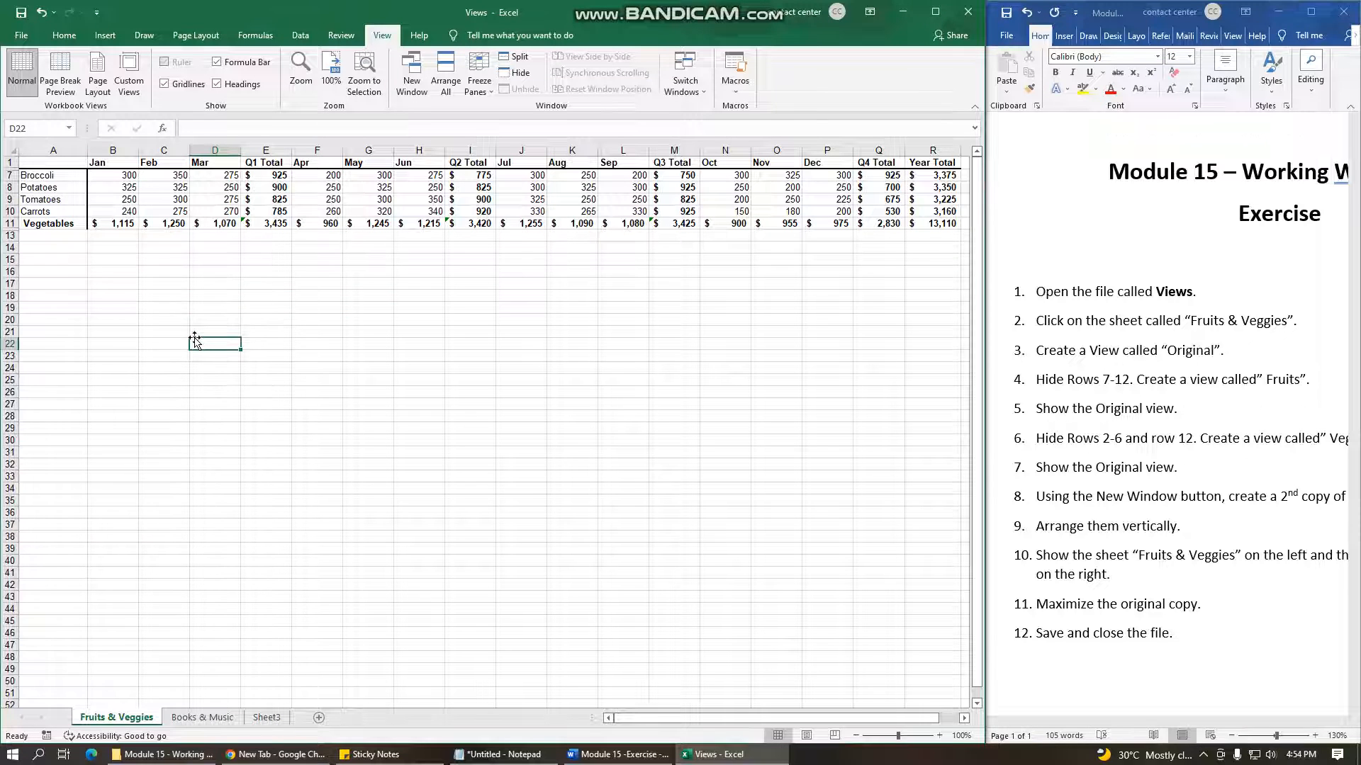
Save the vegetable-only display as a custom view named Veggies.
scroll(1222, 464, "down", 1)
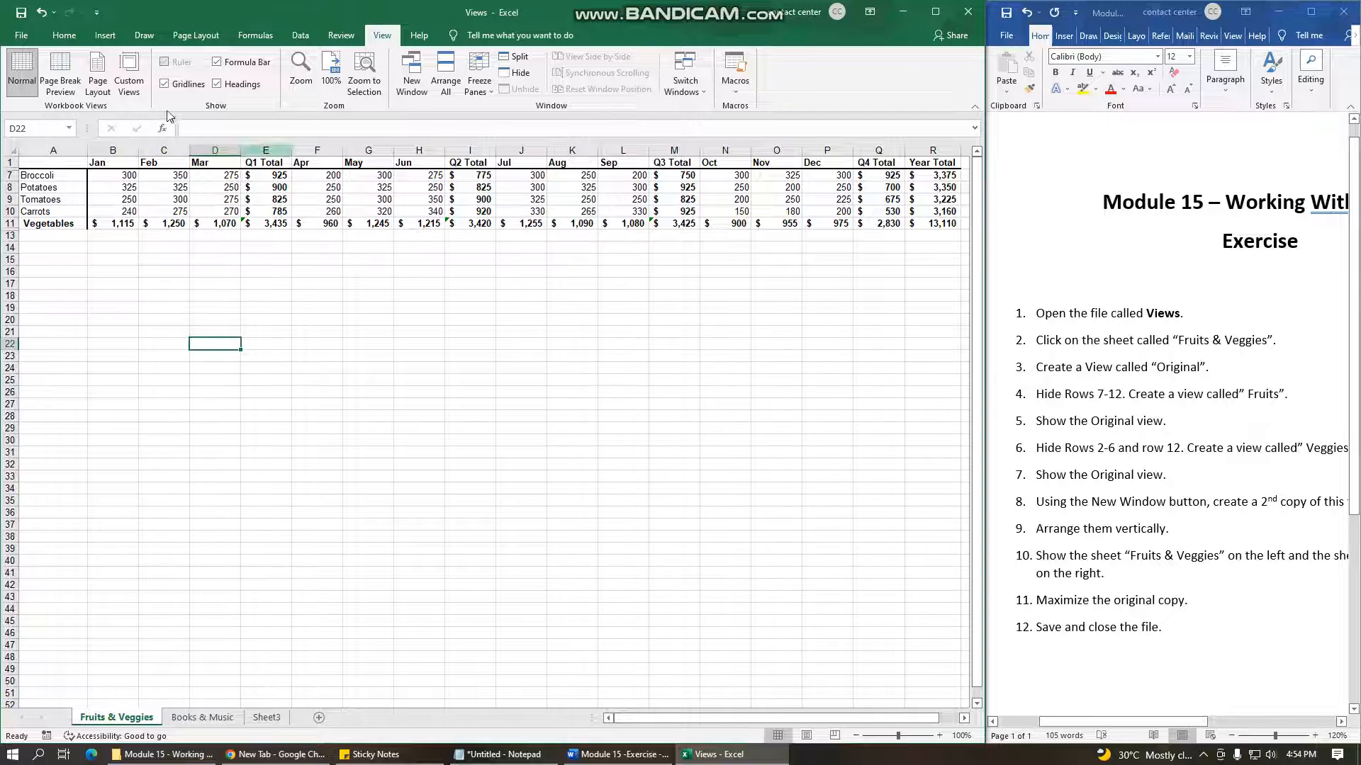
left_click(128, 73)
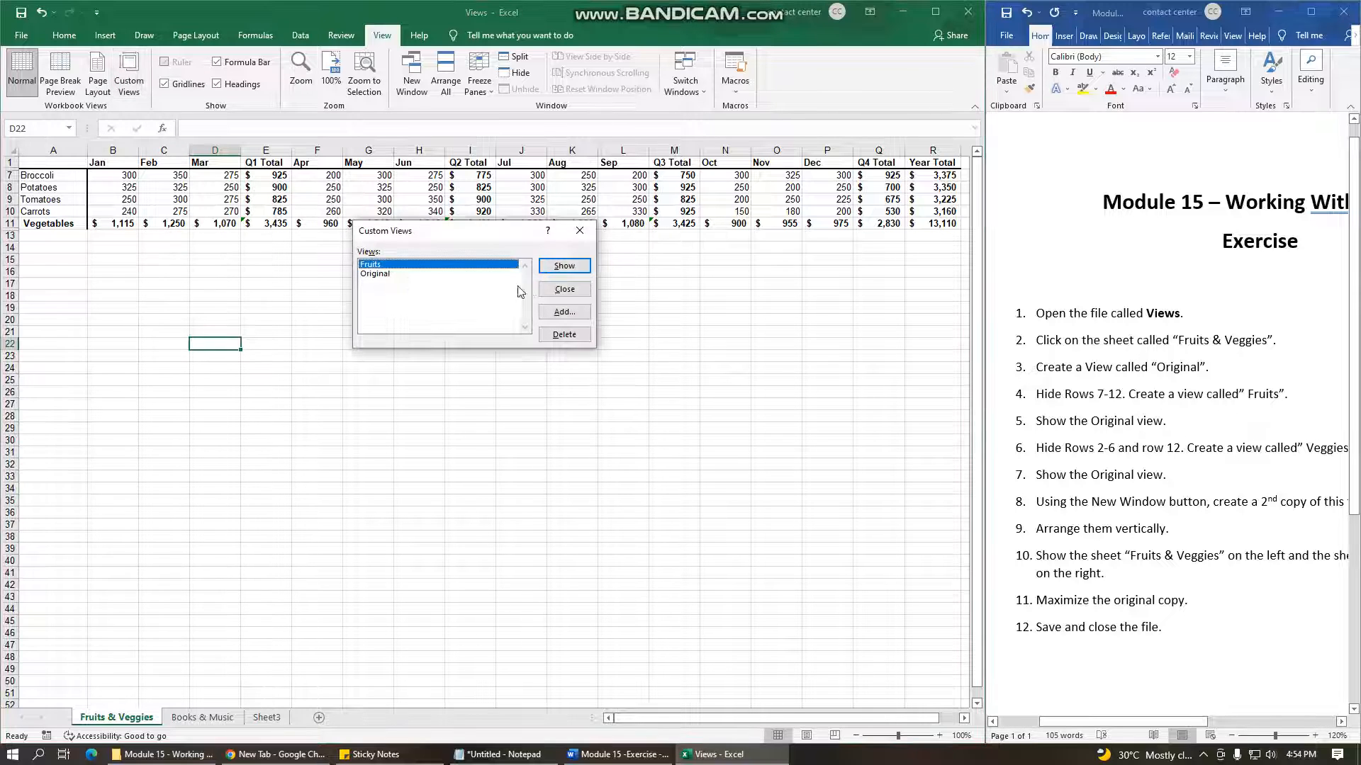
left_click(564, 311)
type("Veggies")
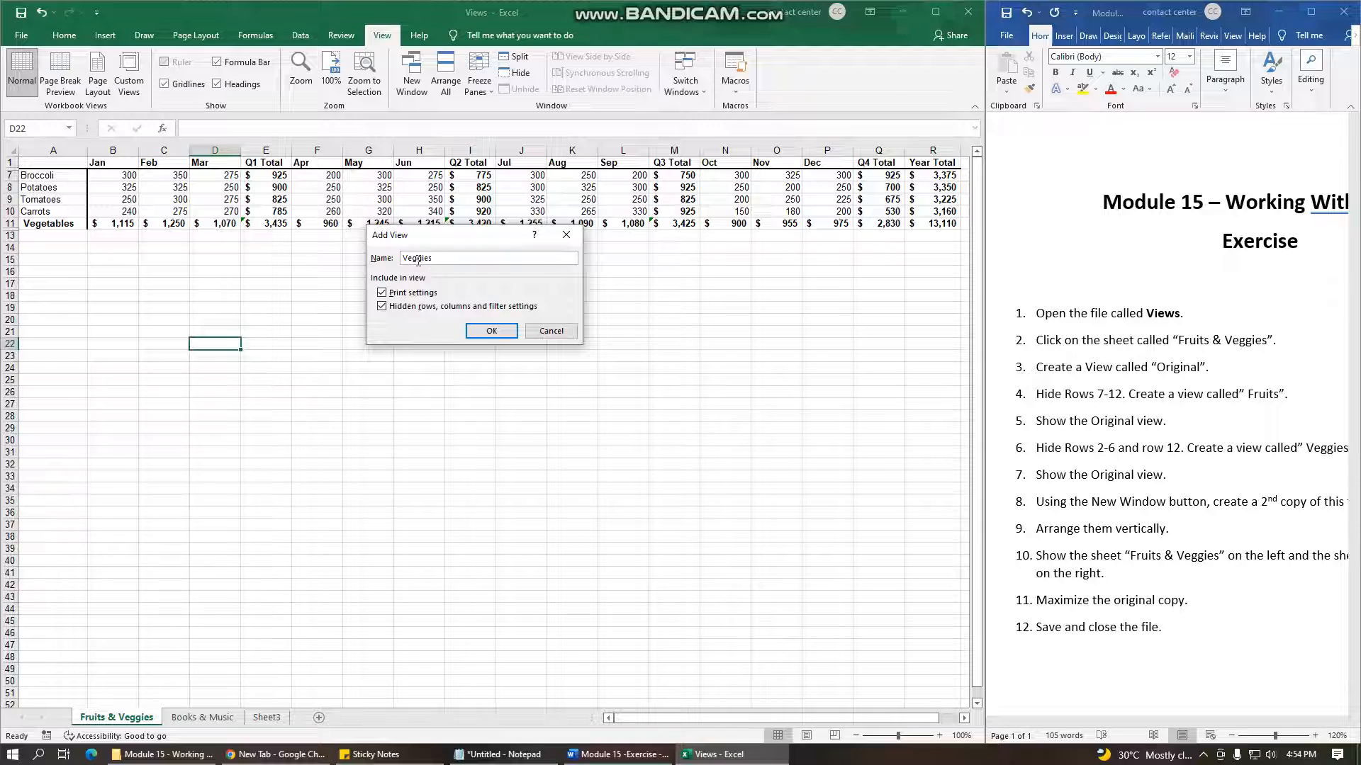
key("Return")
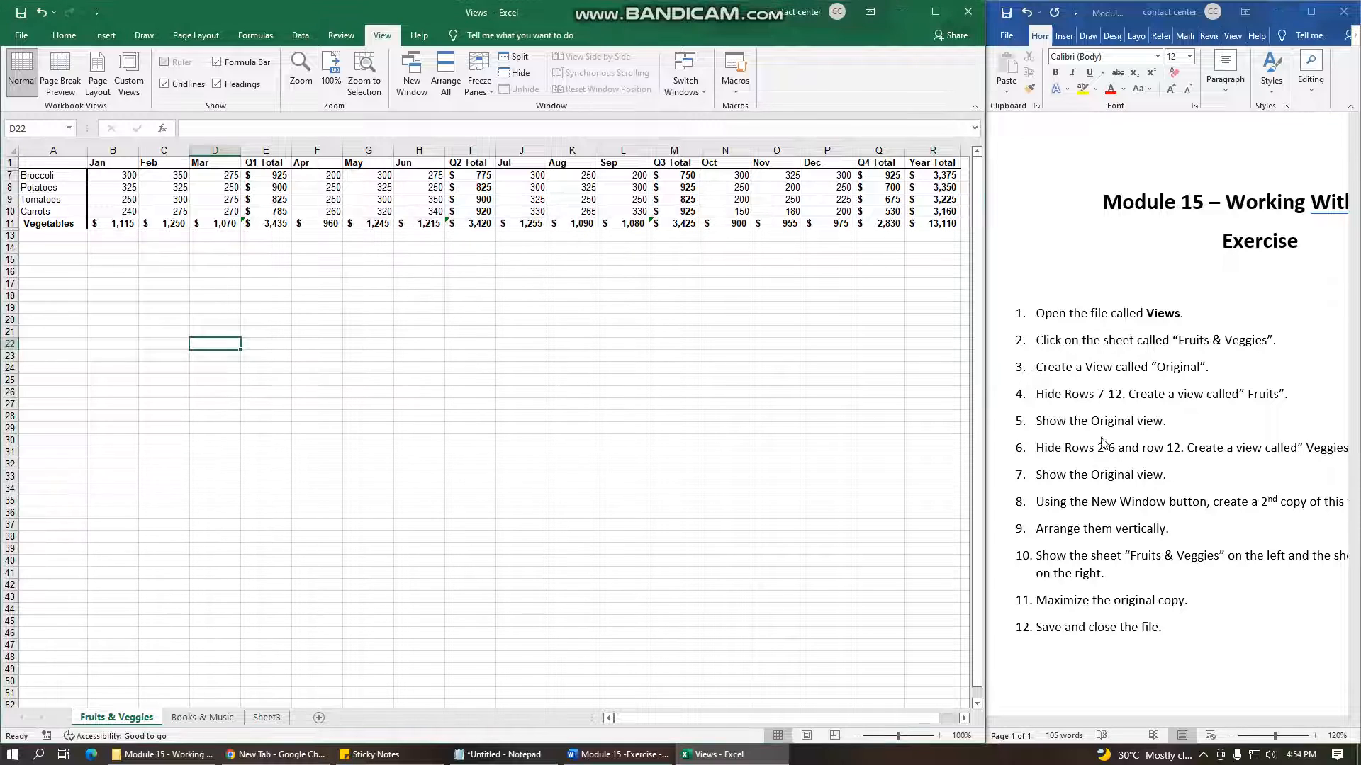
Widen the exercise document's window and show the Original custom view on the Fruits & Veggies sheet.
left_click(997, 277)
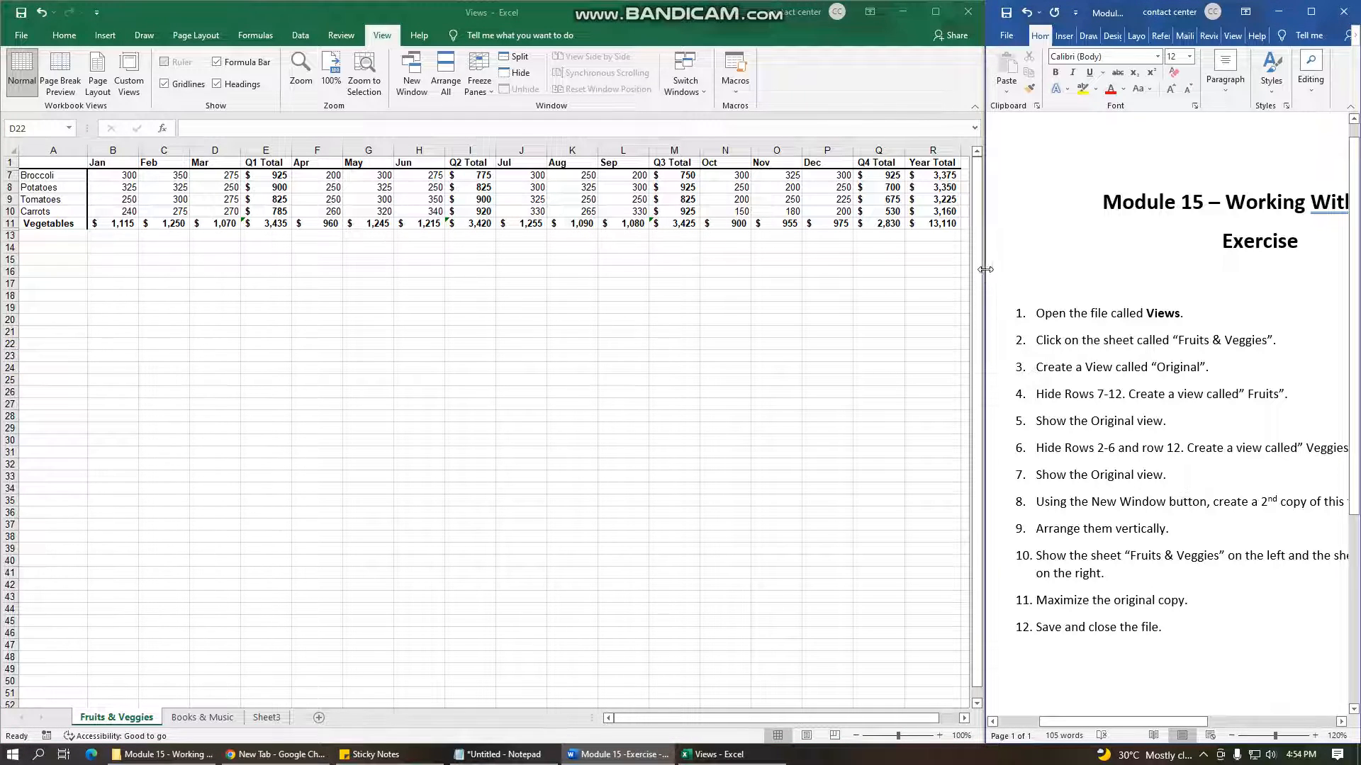
left_click_drag(985, 269, 897, 269)
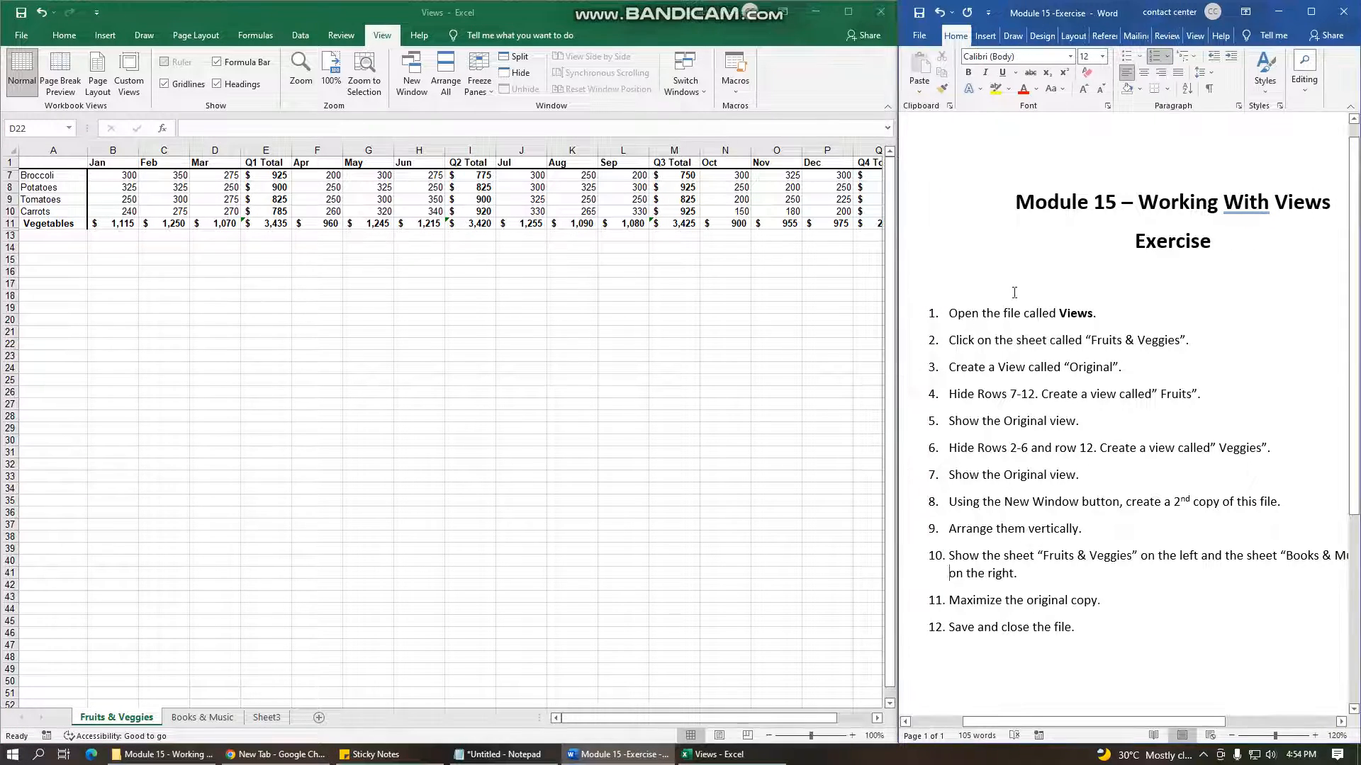
left_click(130, 77)
left_click(412, 275)
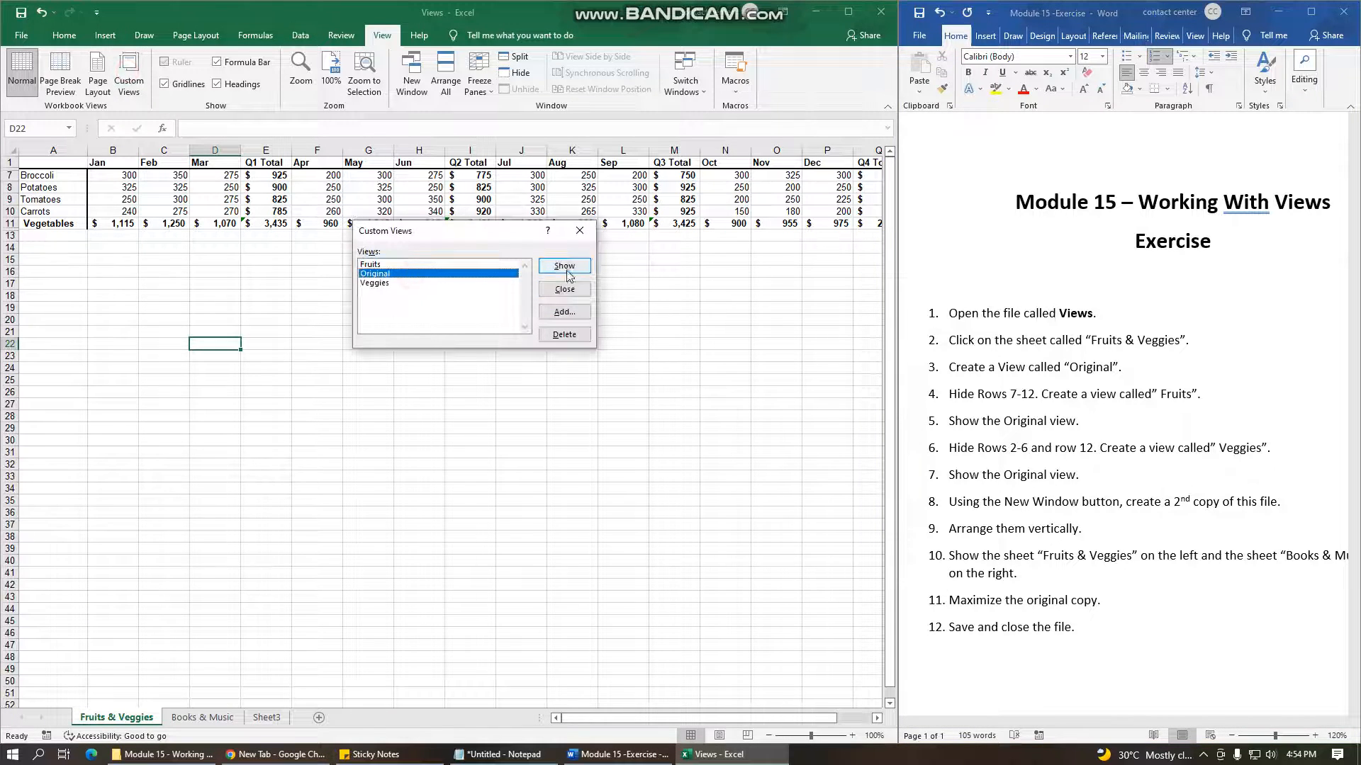
left_click(564, 265)
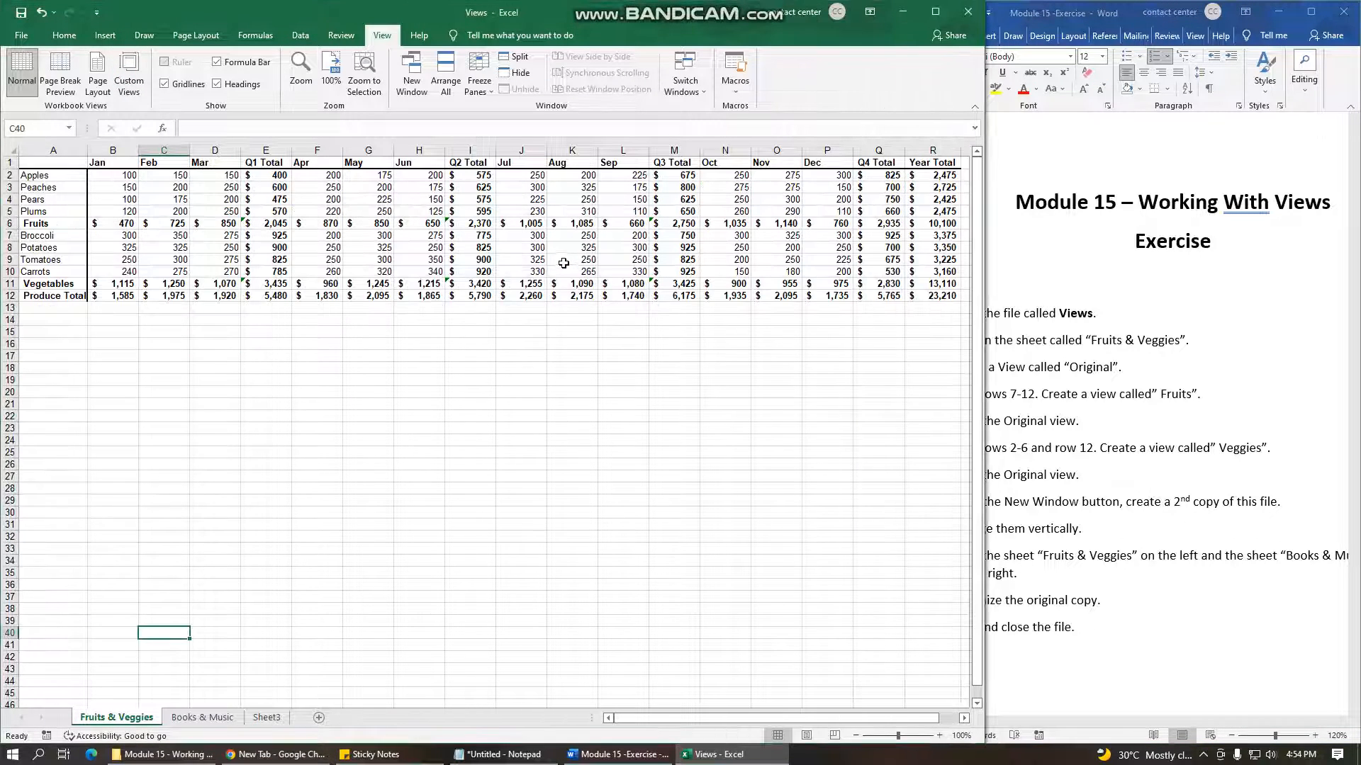
Create a second window of the Views workbook and switch between the two copies to compare them.
left_click(1111, 335)
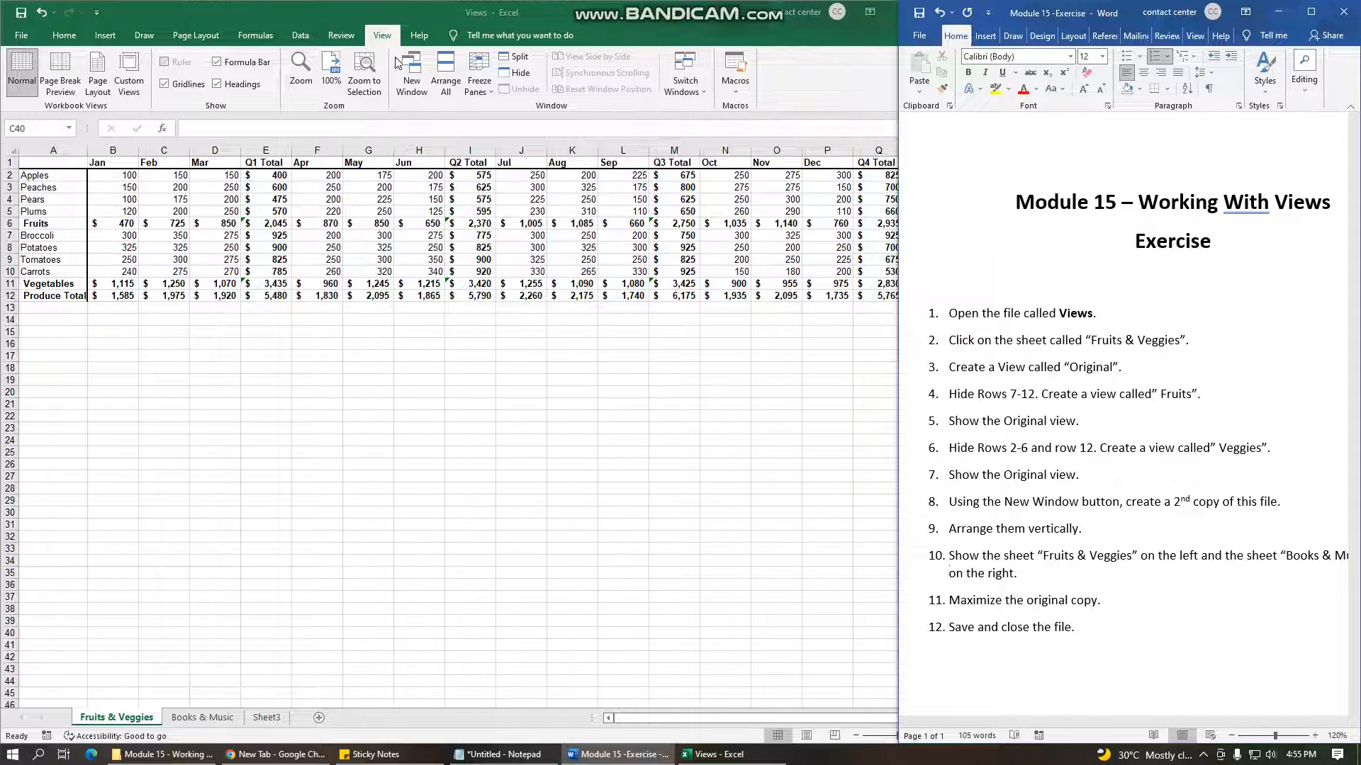
left_click(410, 83)
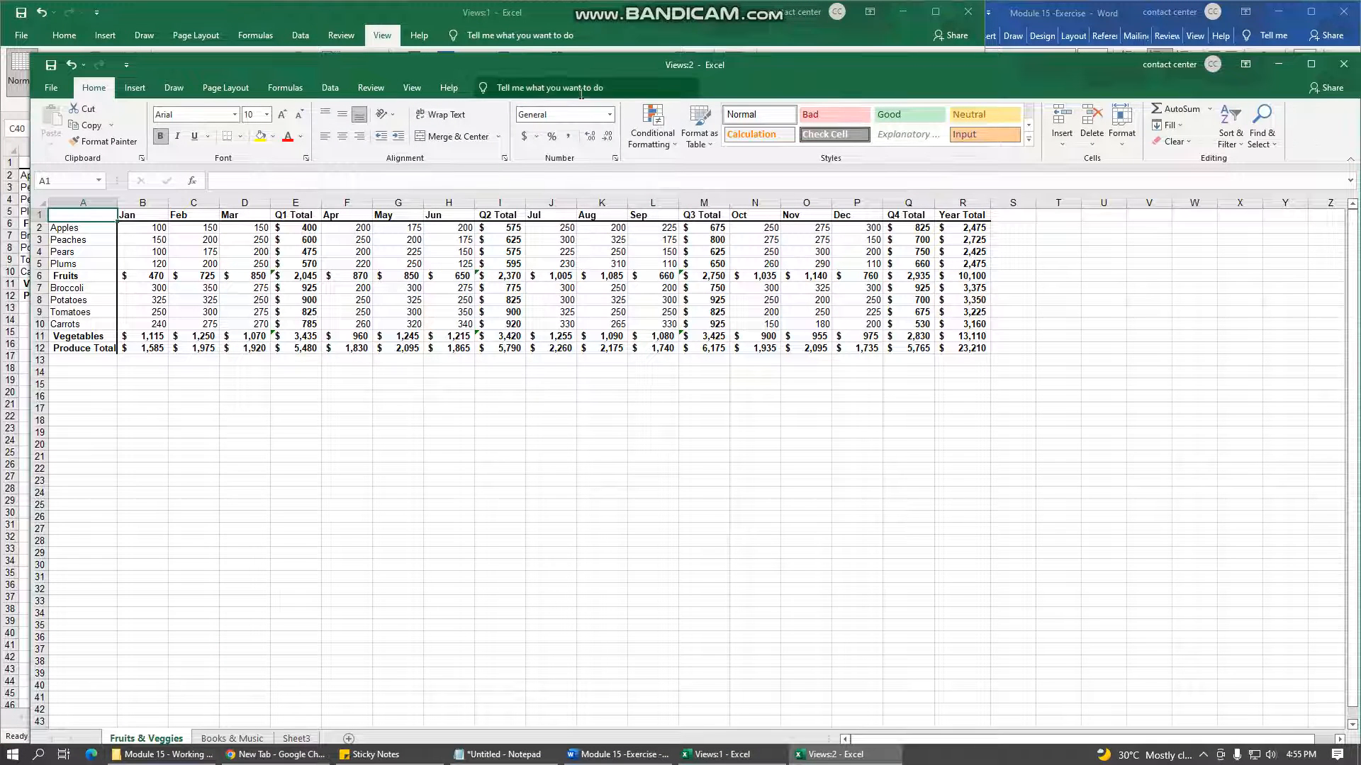
left_click(487, 13)
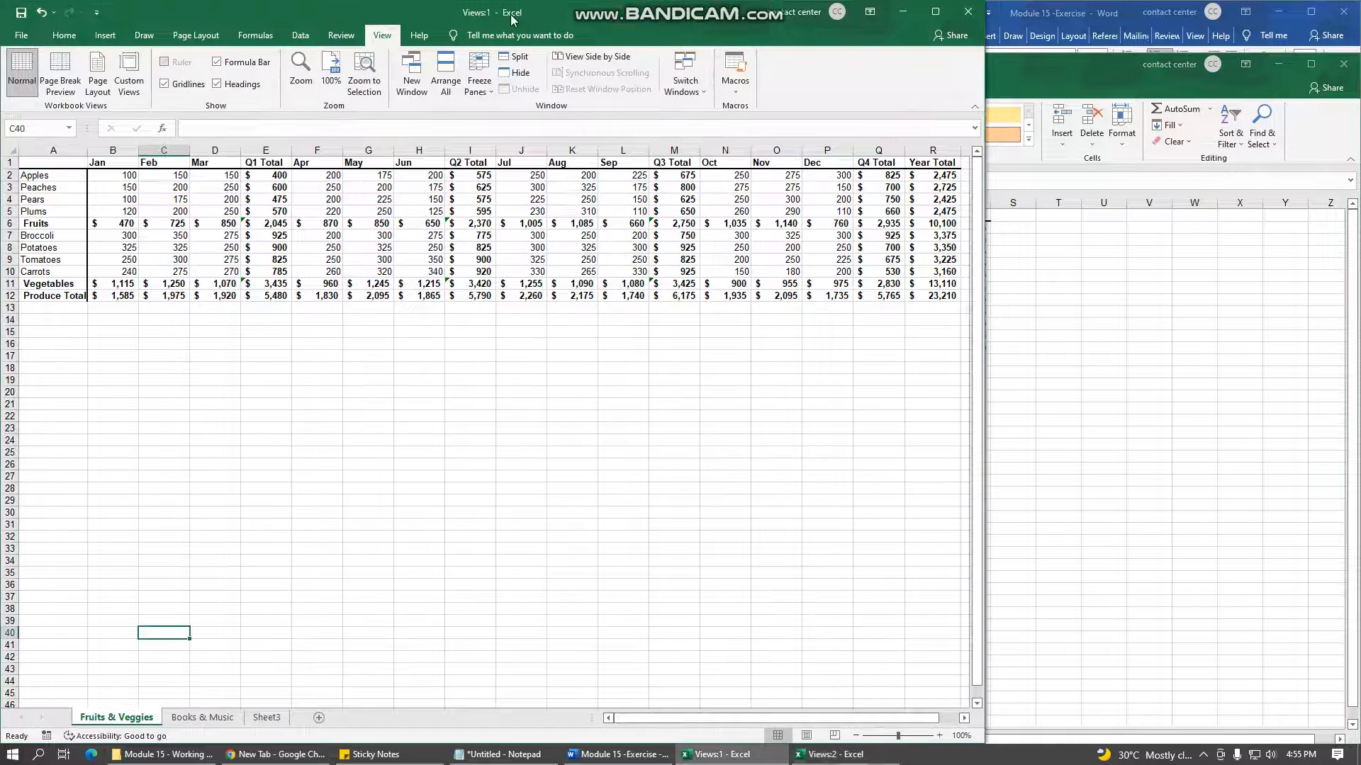
left_click(1107, 414)
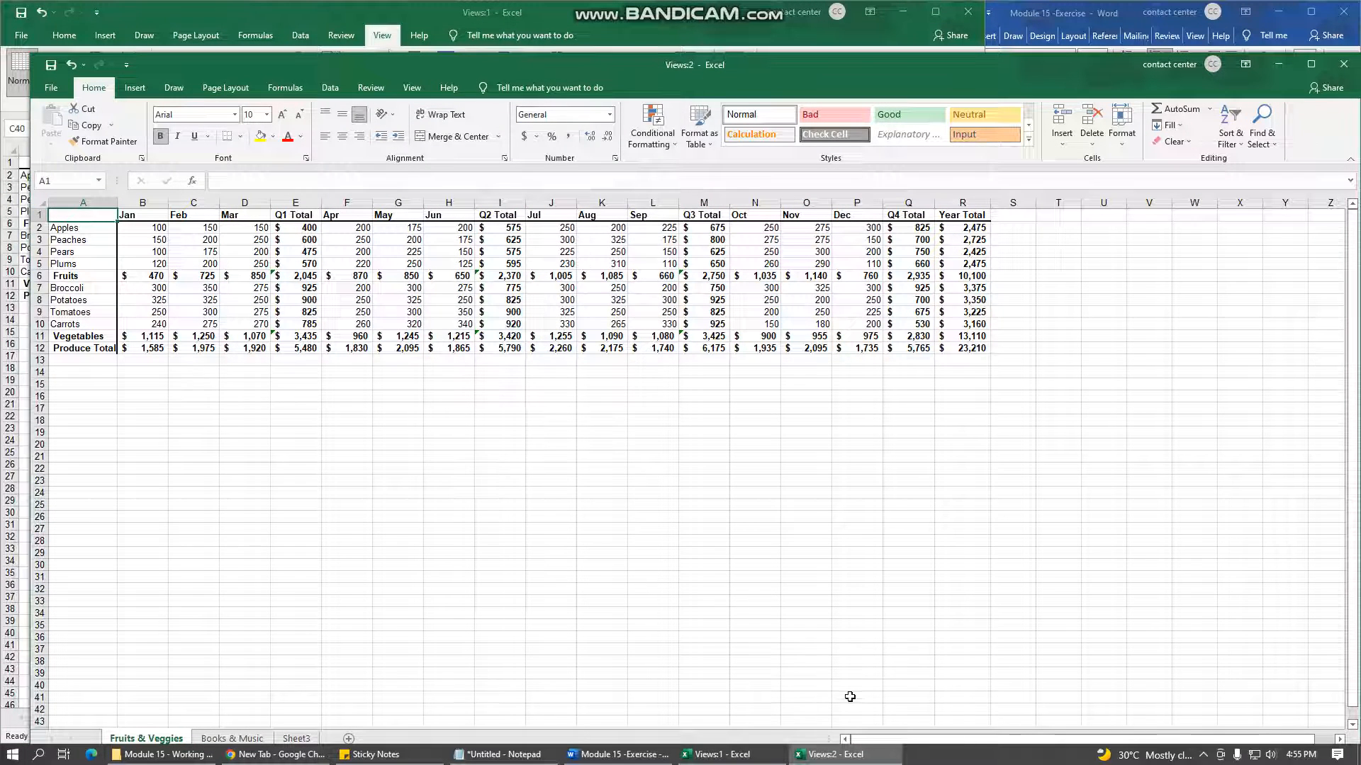
Arrange the two Views workbook windows vertically, starting from the original copy.
left_click(577, 757)
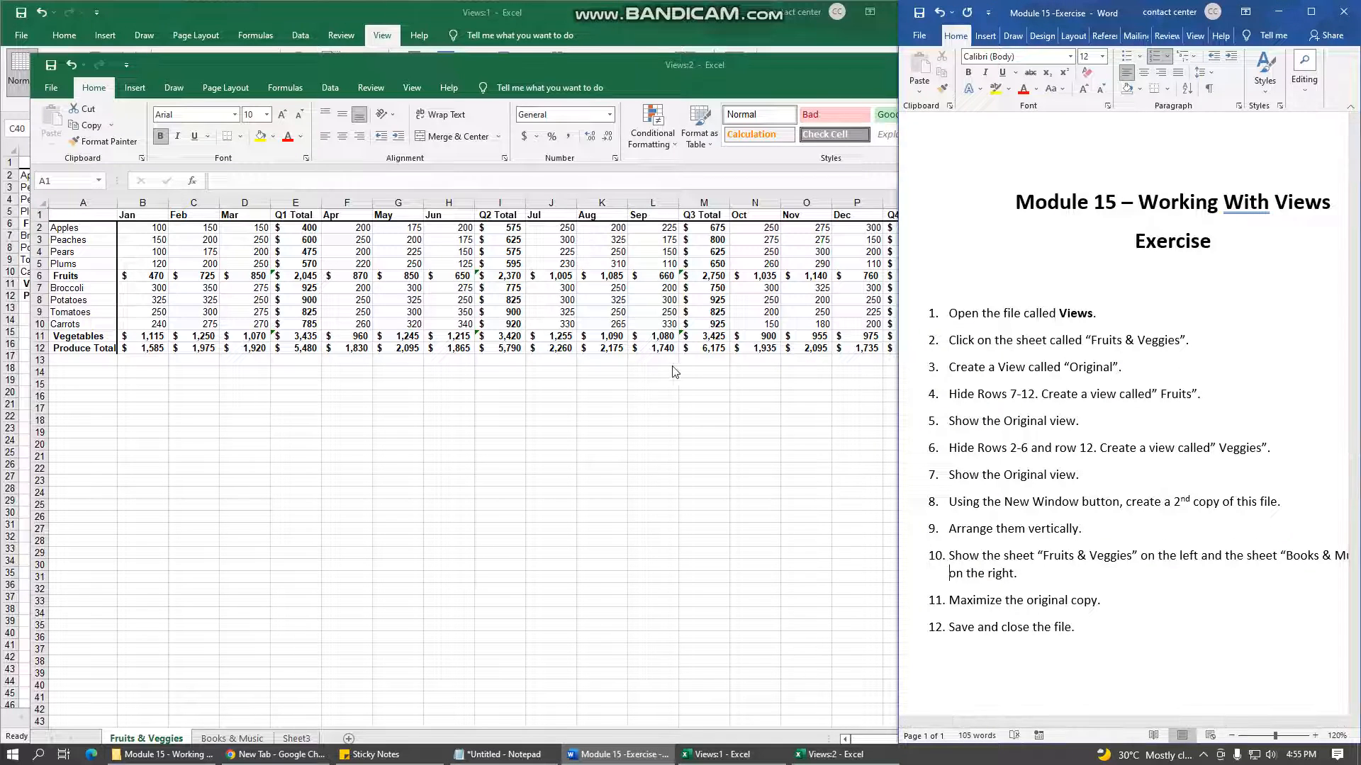
left_click(607, 6)
left_click(451, 82)
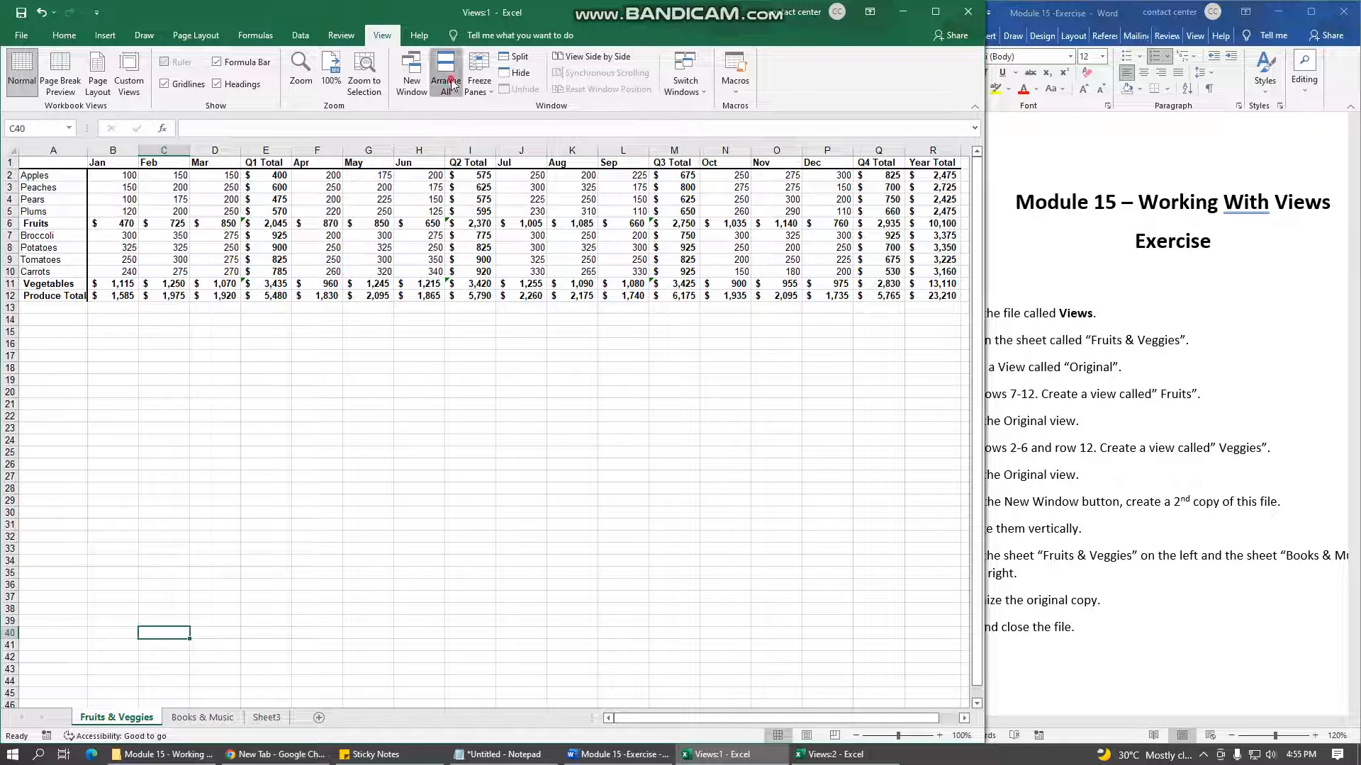
left_click(424, 288)
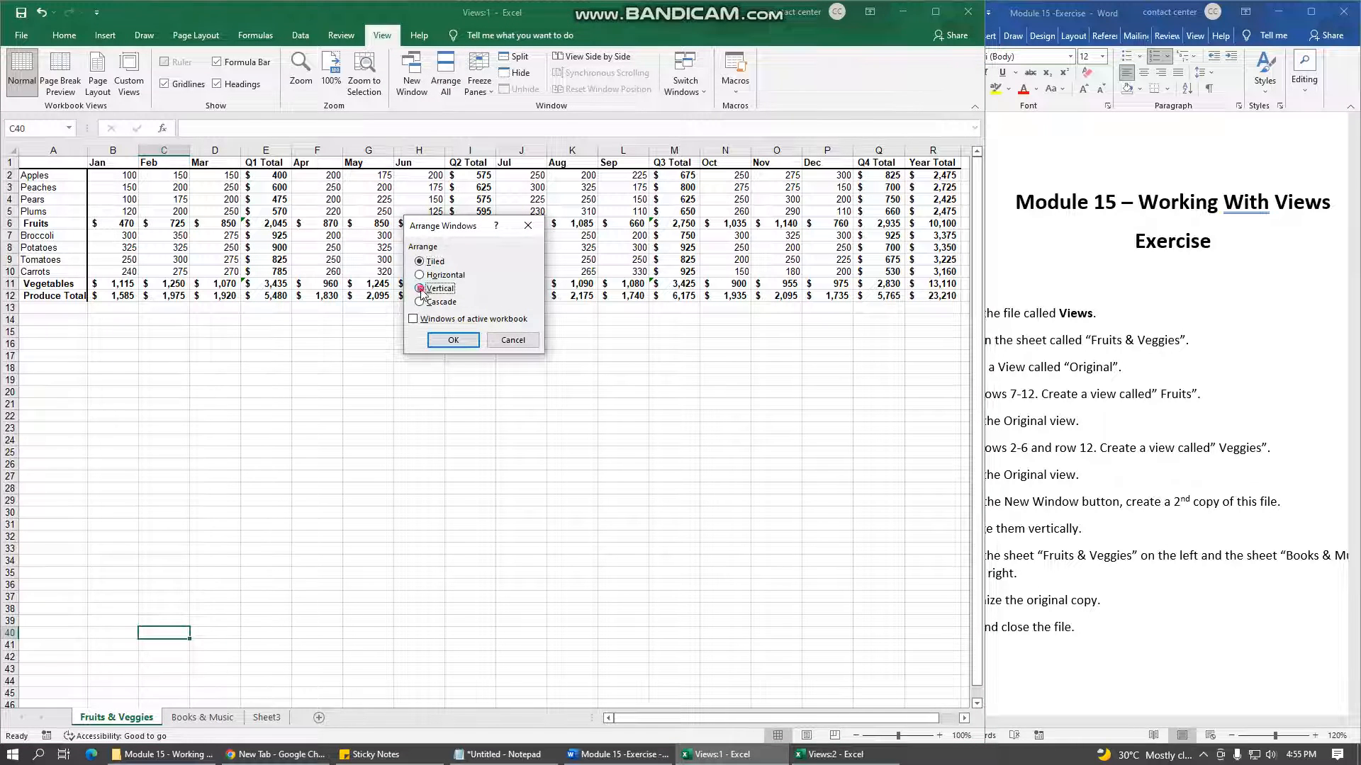
left_click(453, 340)
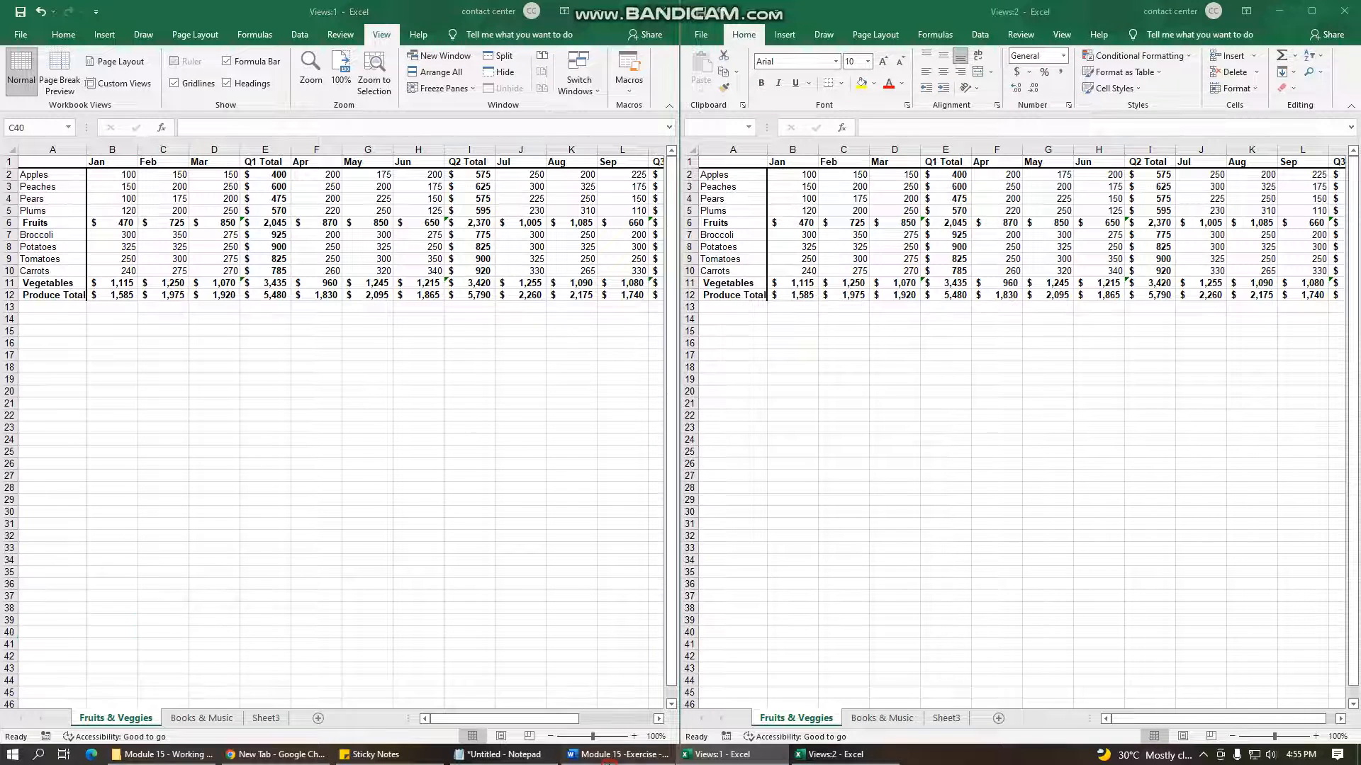
Check the exercise instructions and show the Books & Music sheet in the second workbook window, Views:2.
left_click(613, 754)
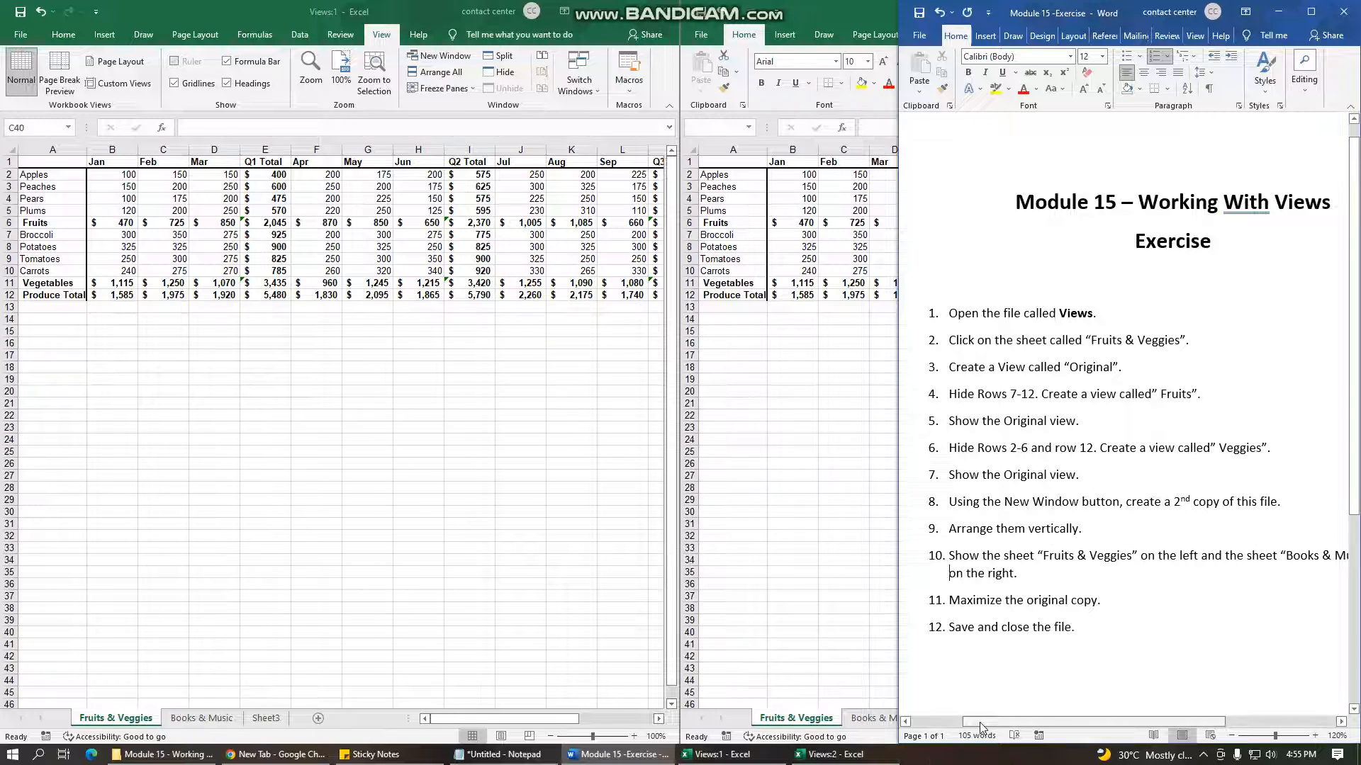
left_click_drag(979, 723, 995, 722)
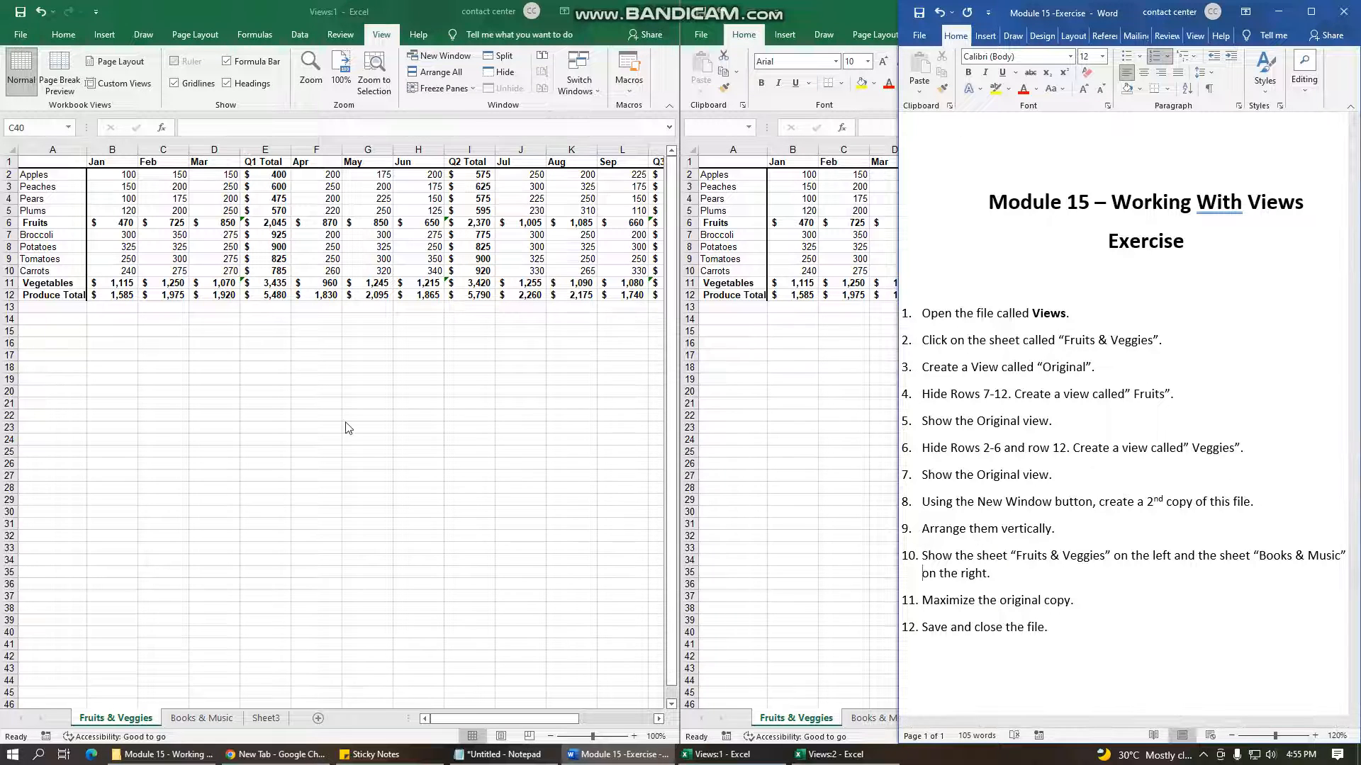
left_click(308, 409)
left_click(833, 506)
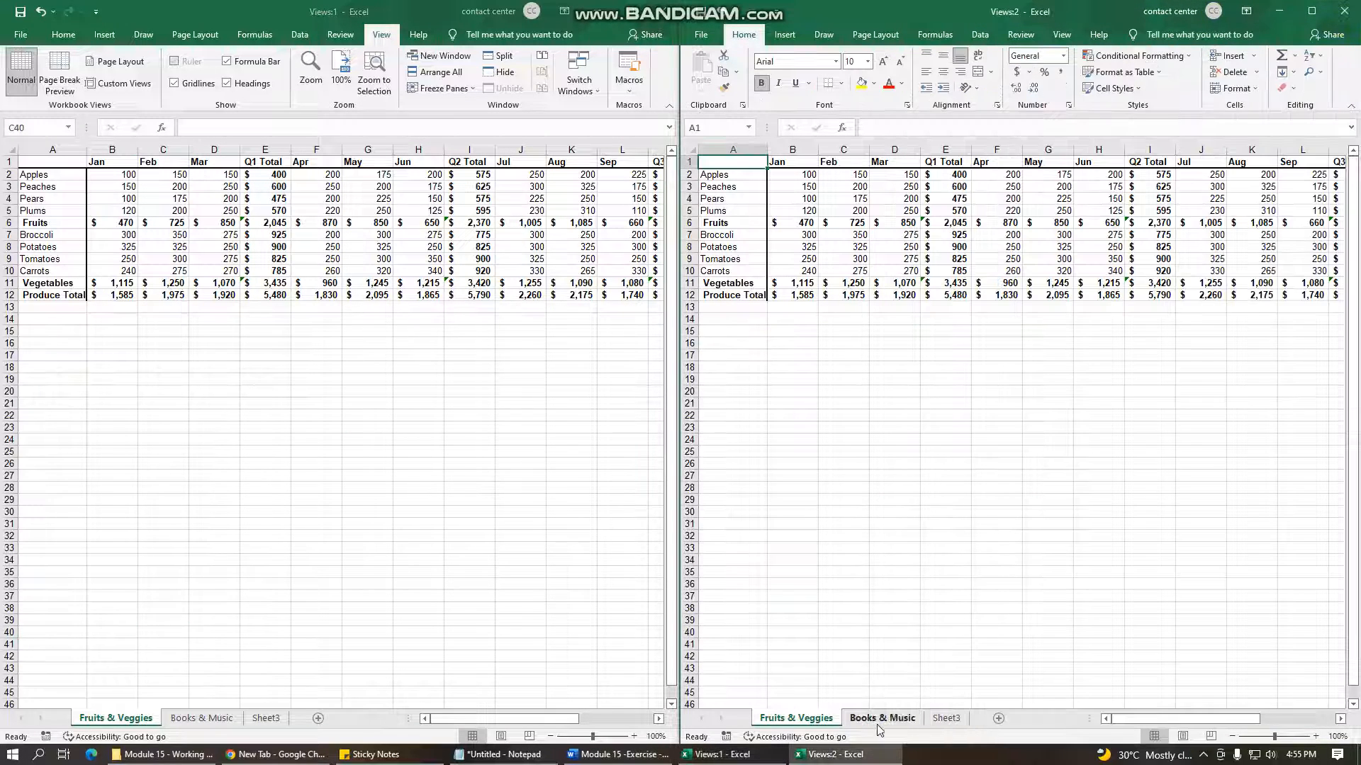
left_click(879, 719)
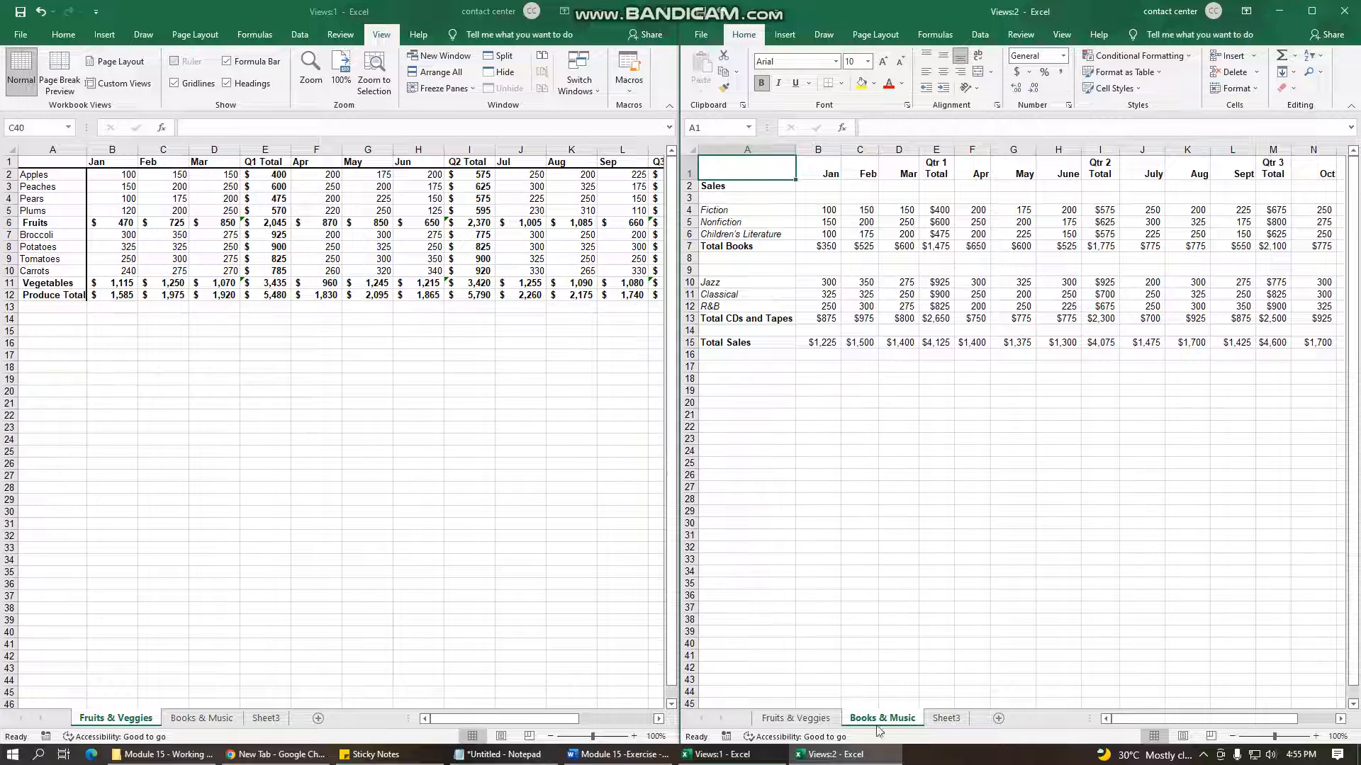
Maximize the original copy of the workbook, Views:1.
left_click(634, 756)
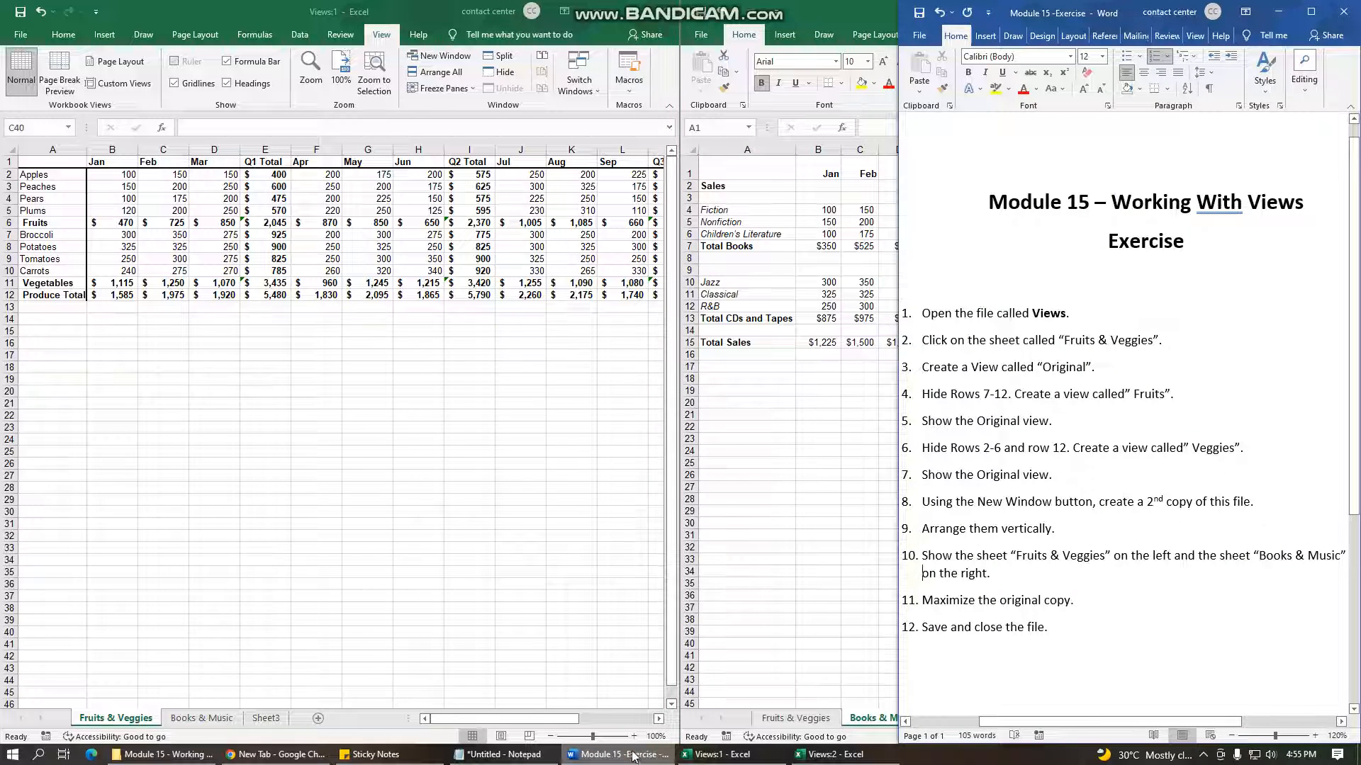
left_click(526, 478)
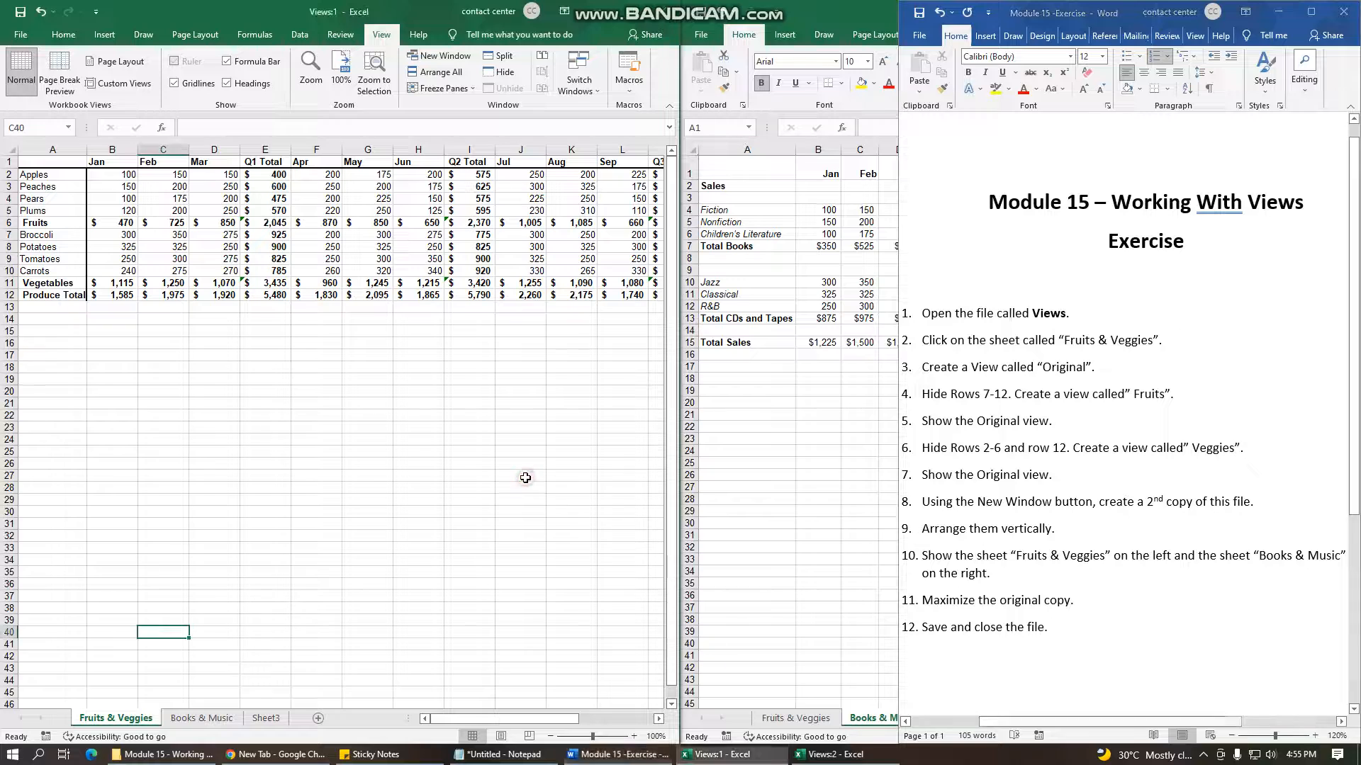
left_click(638, 11)
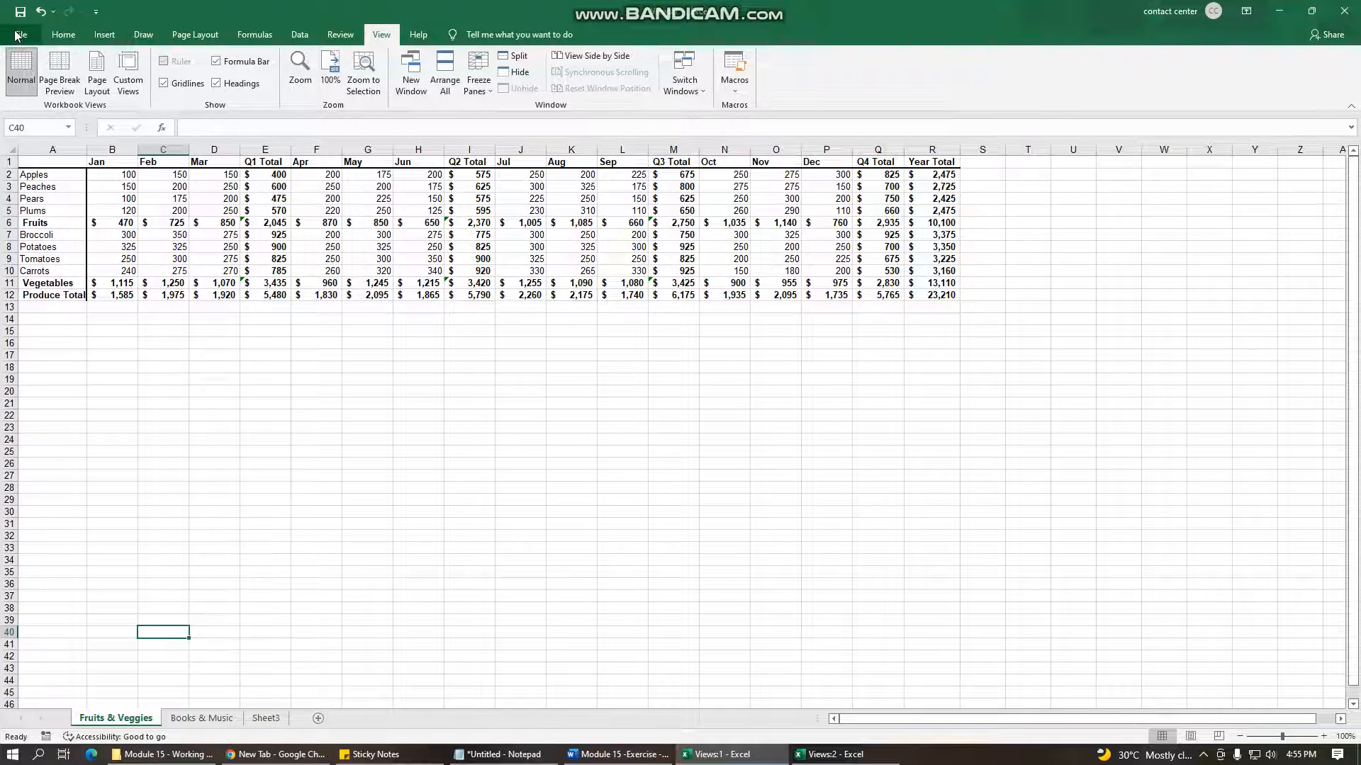
Save the Views workbook and close it.
left_click(329, 390)
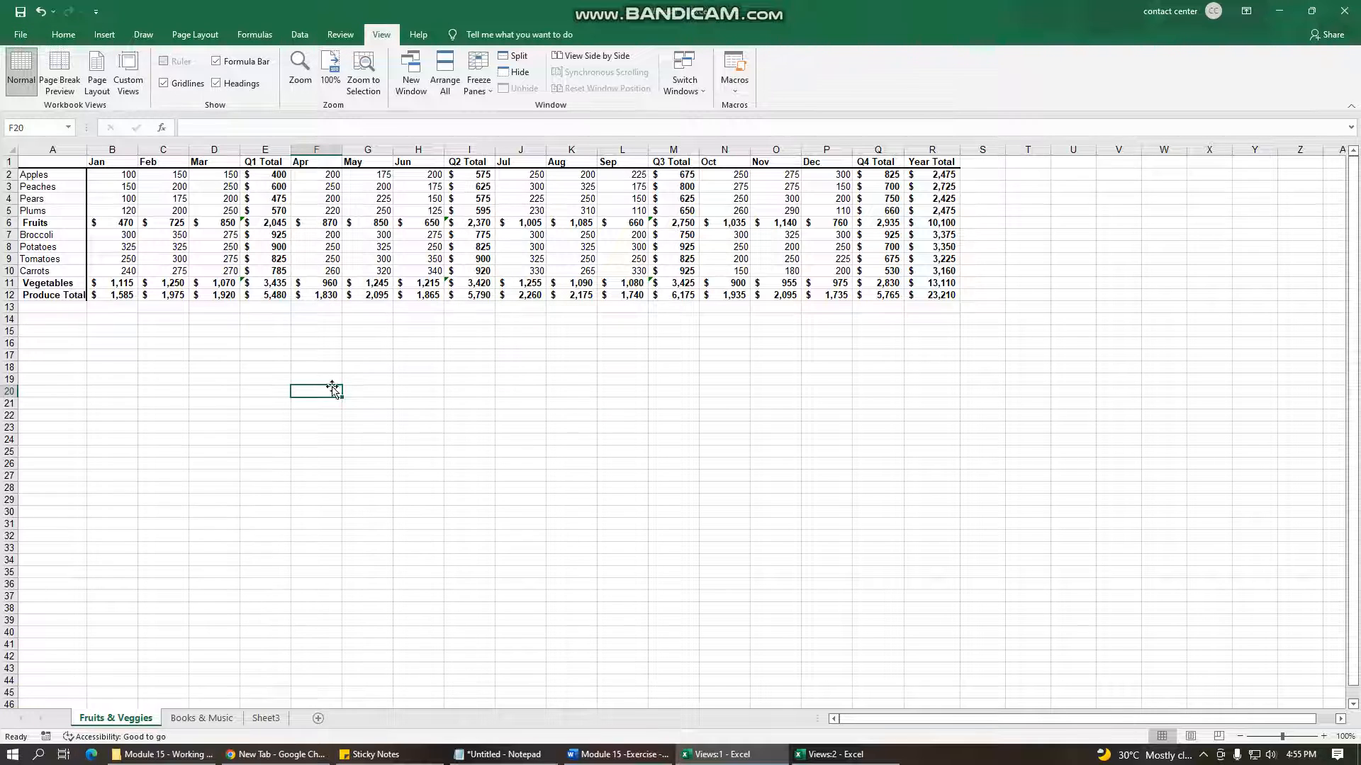
left_click(21, 35)
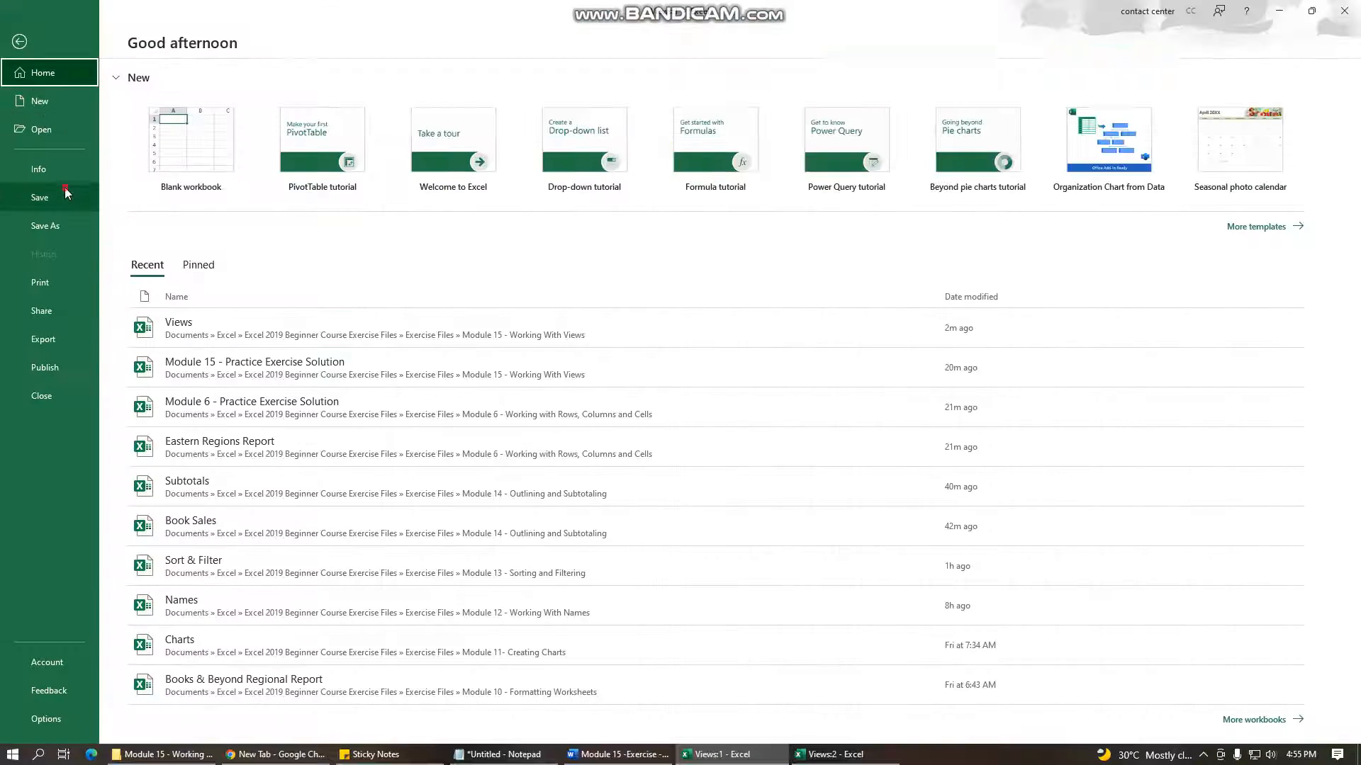
left_click(65, 187)
left_click(21, 34)
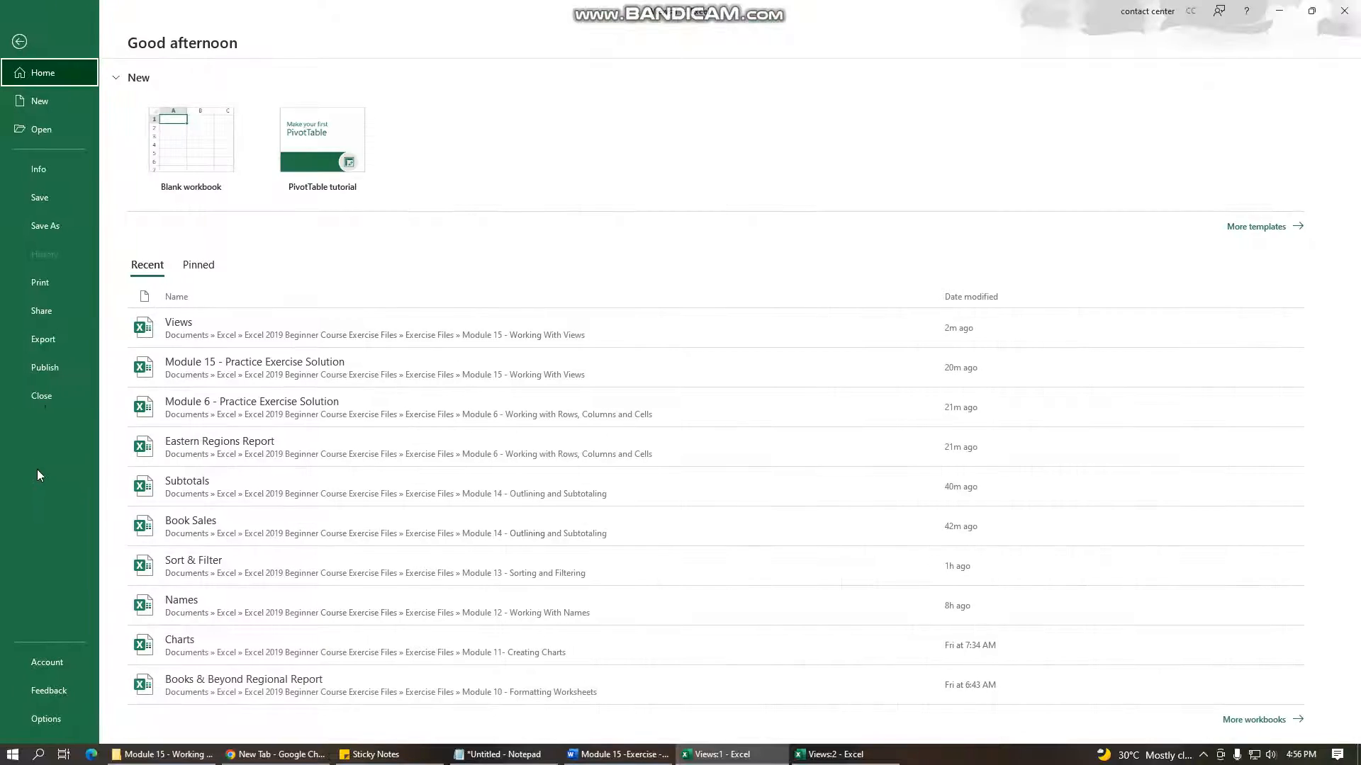
left_click(44, 395)
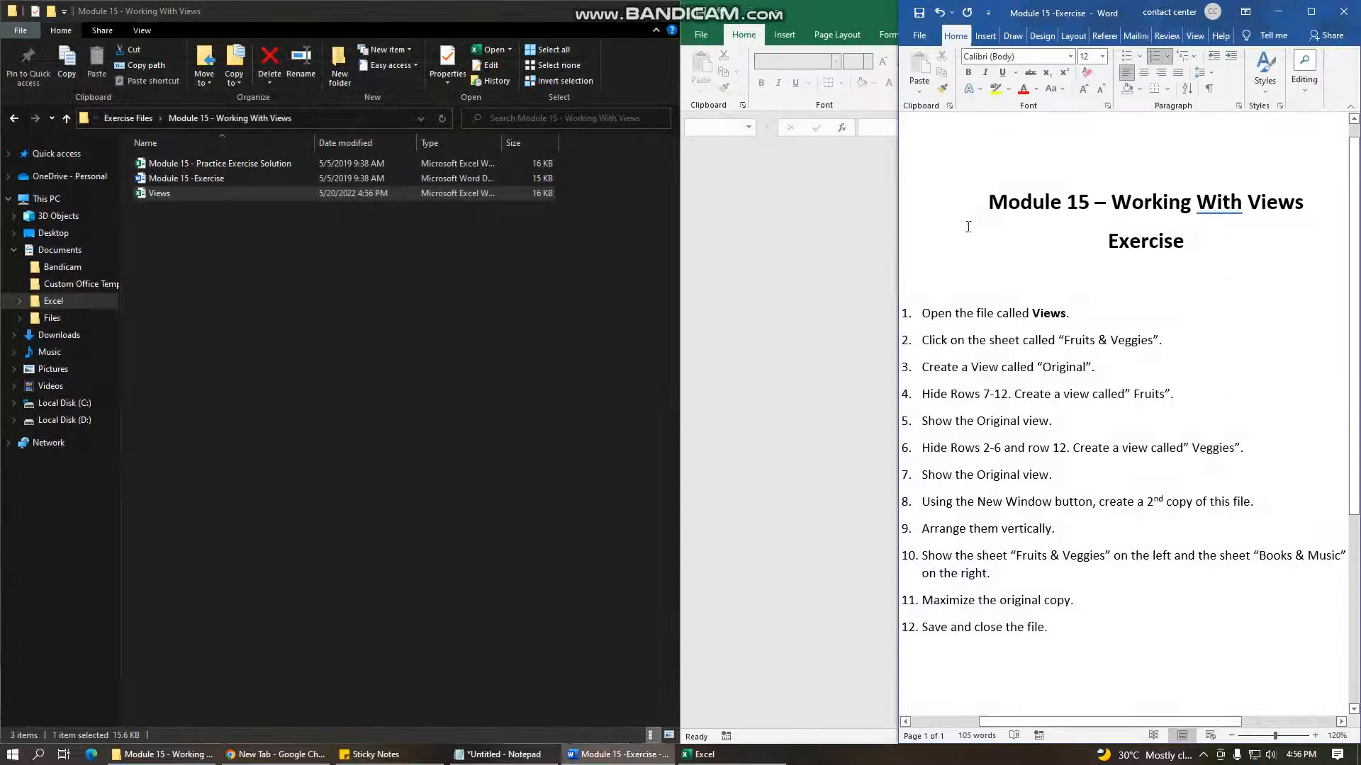
Close the empty Excel window and maximize the Module 15 exercise document in Word.
left_click(749, 544)
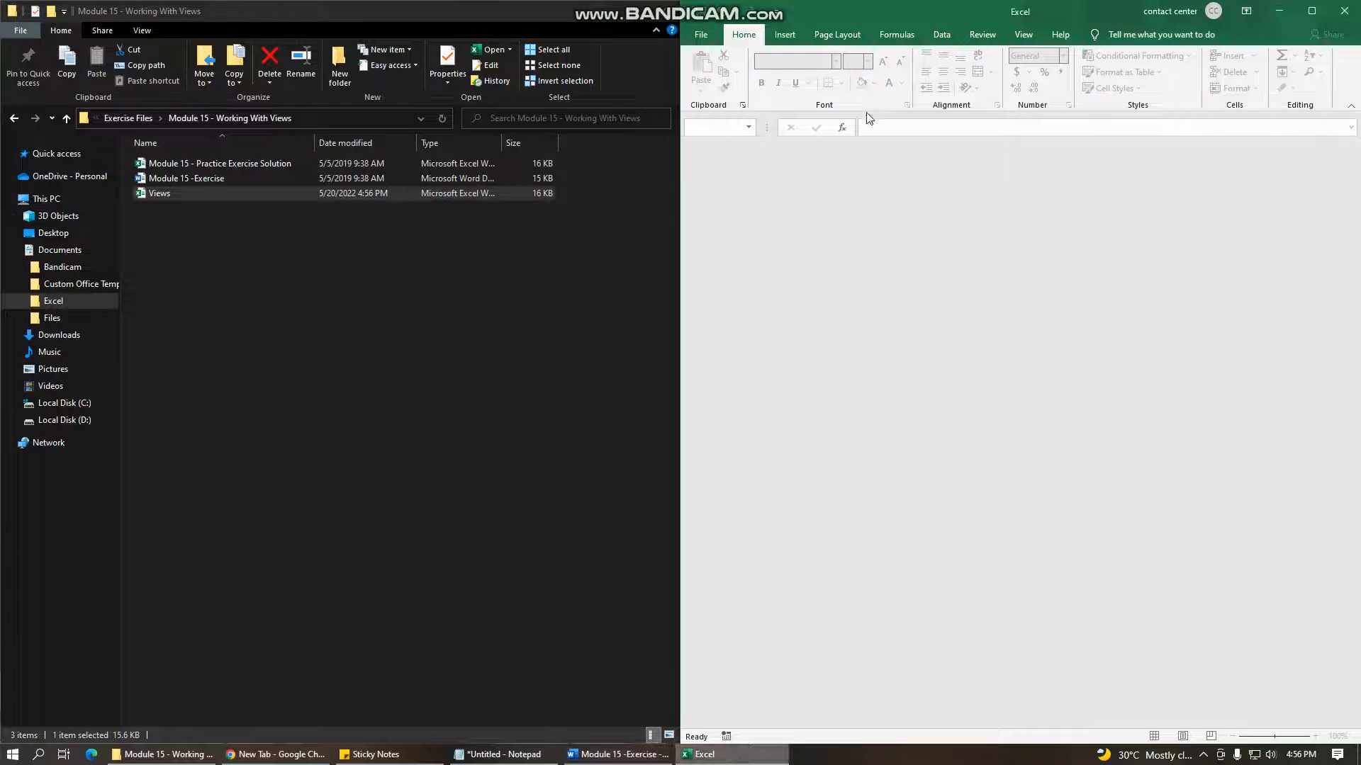
left_click(701, 36)
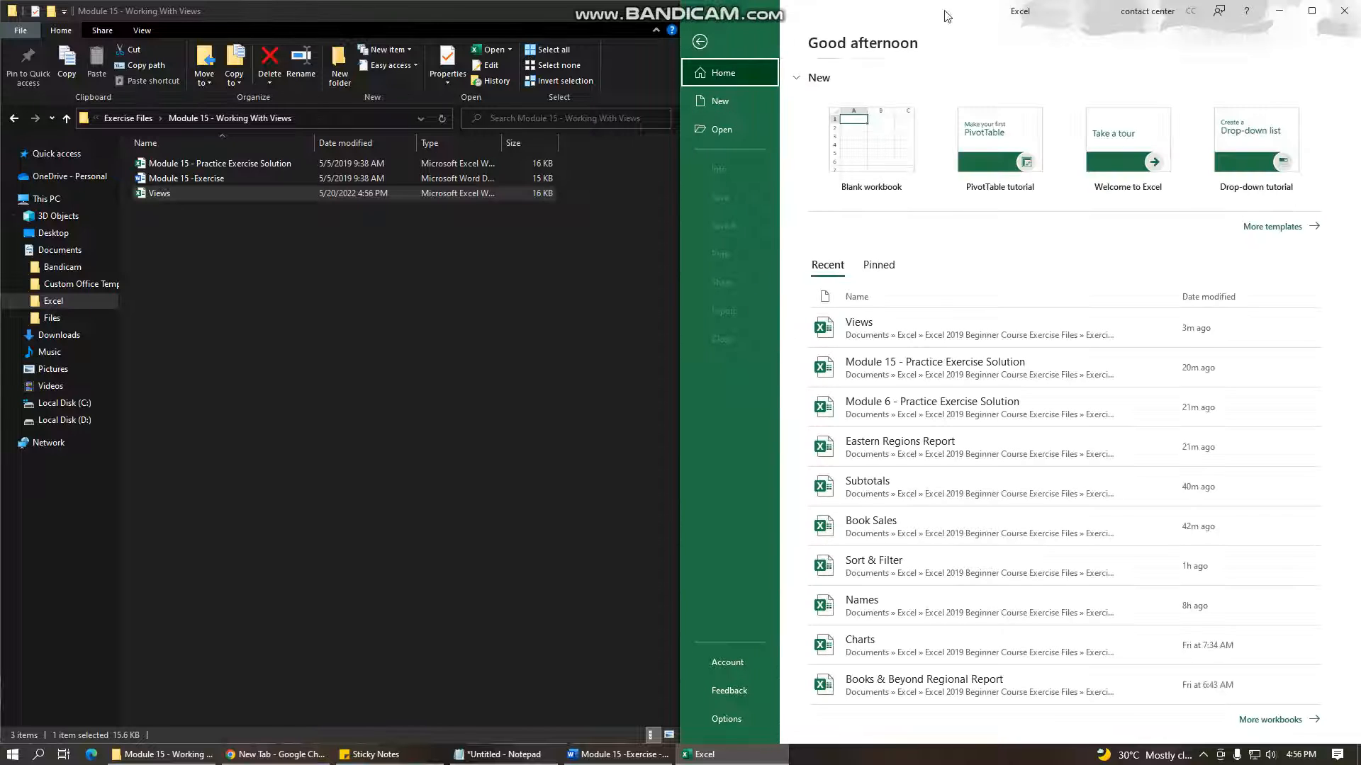
left_click(703, 43)
left_click_drag(836, 19, 496, 55)
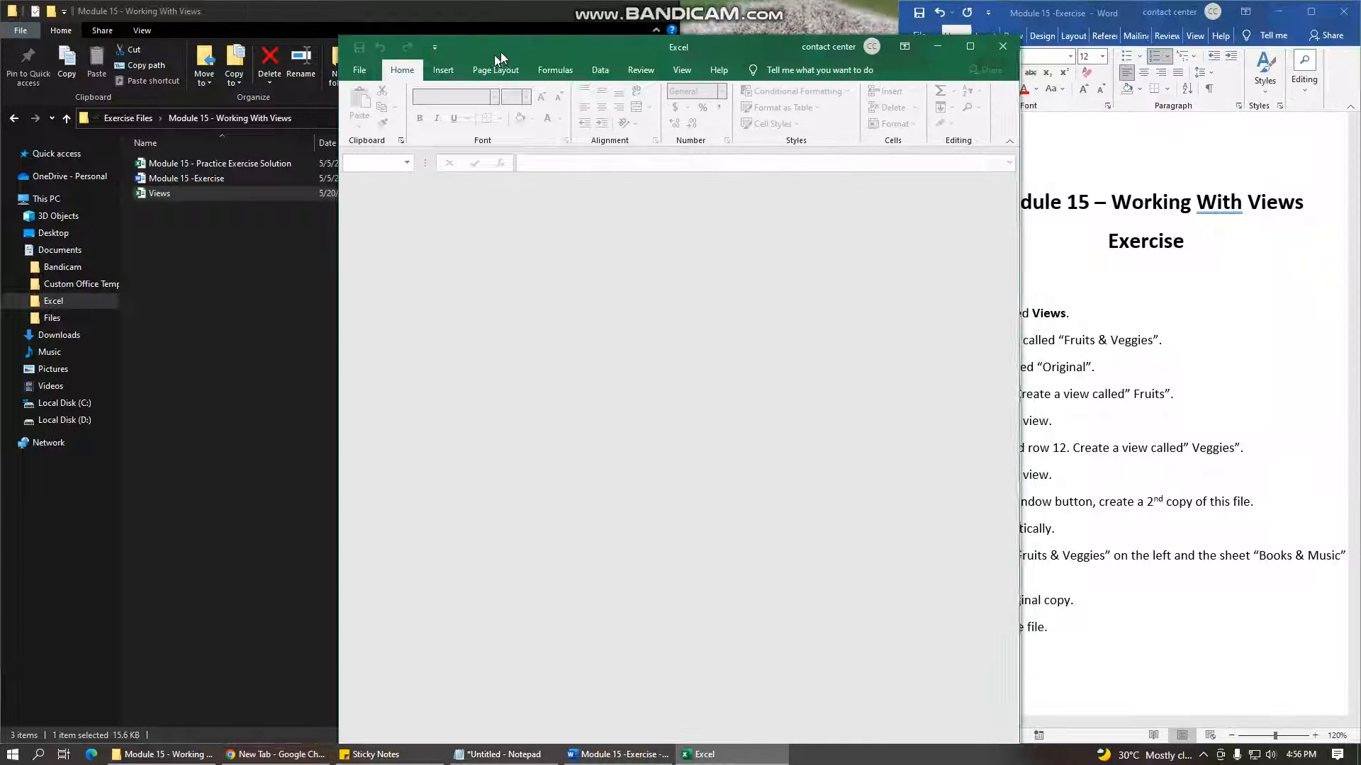
left_click(1003, 48)
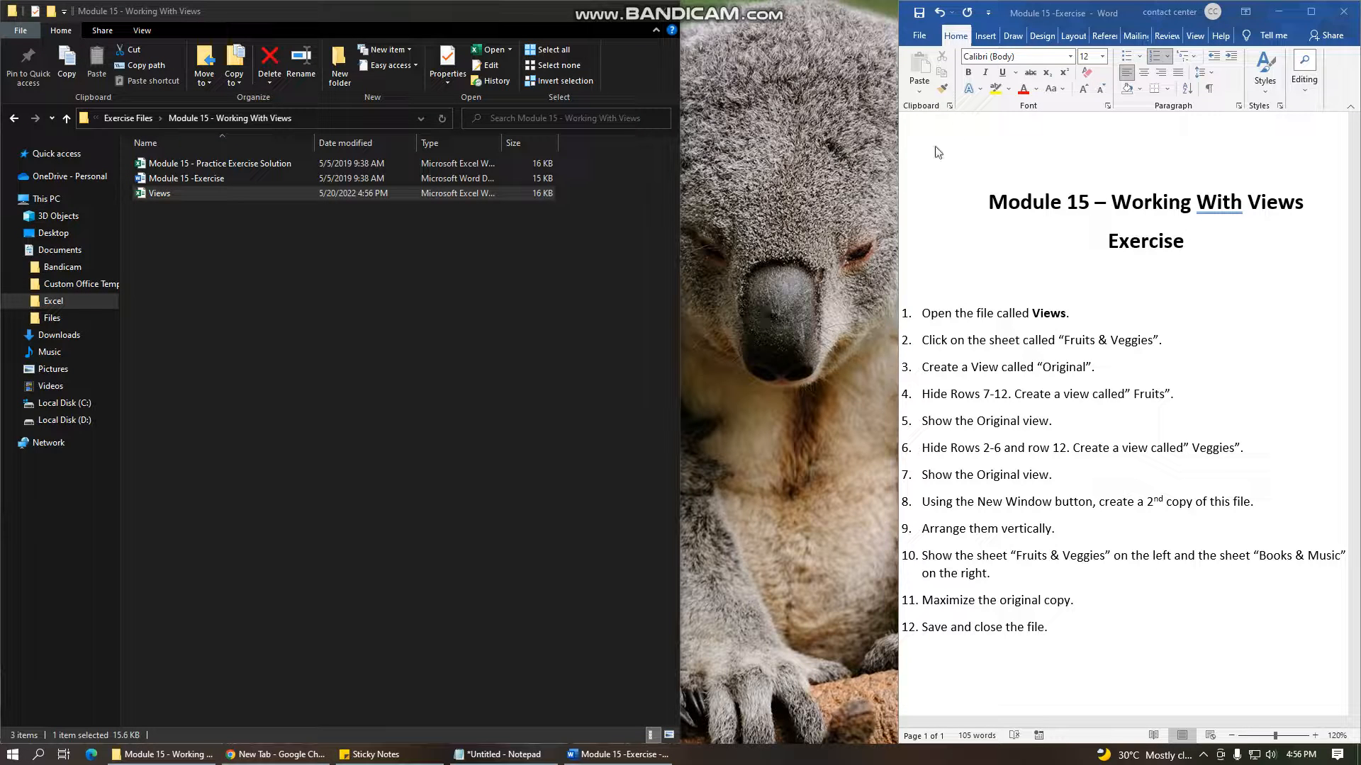
left_click(1310, 12)
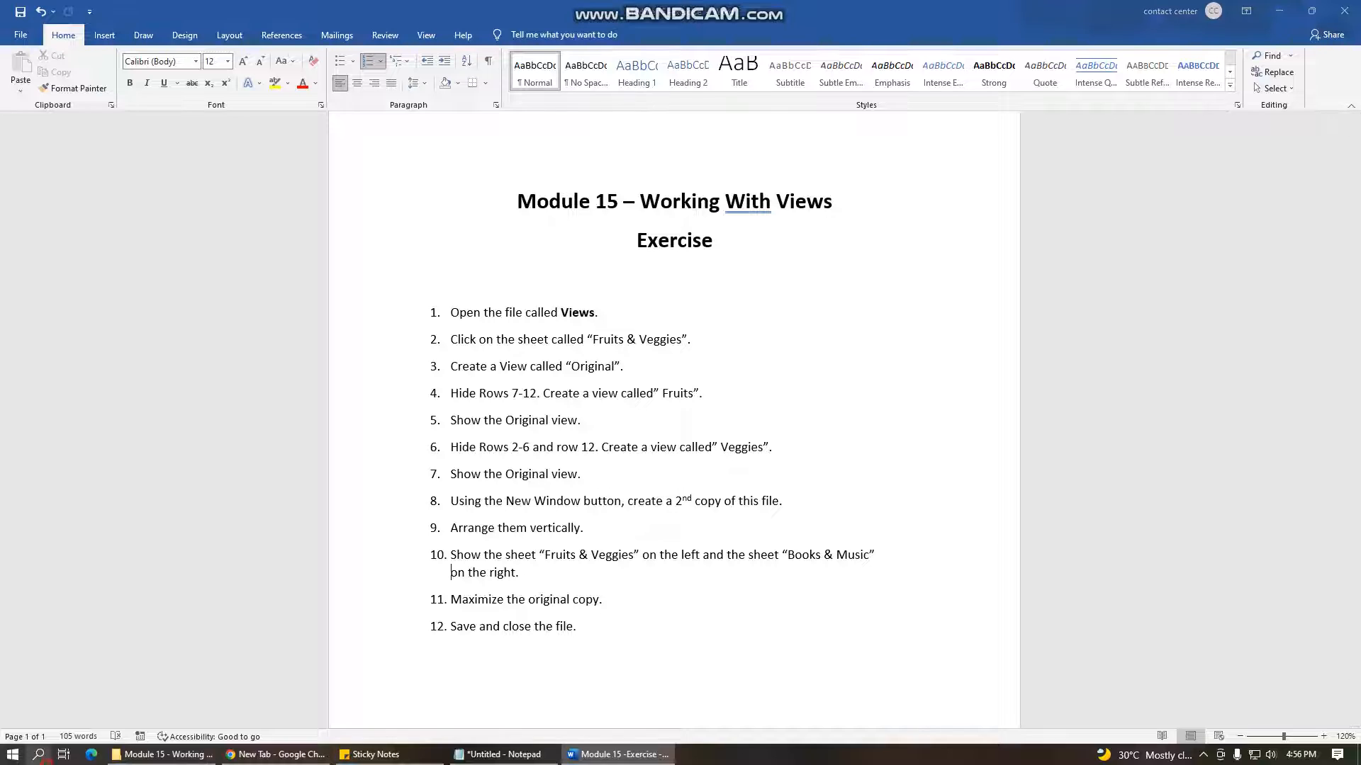
key("super")
left_click(111, 622)
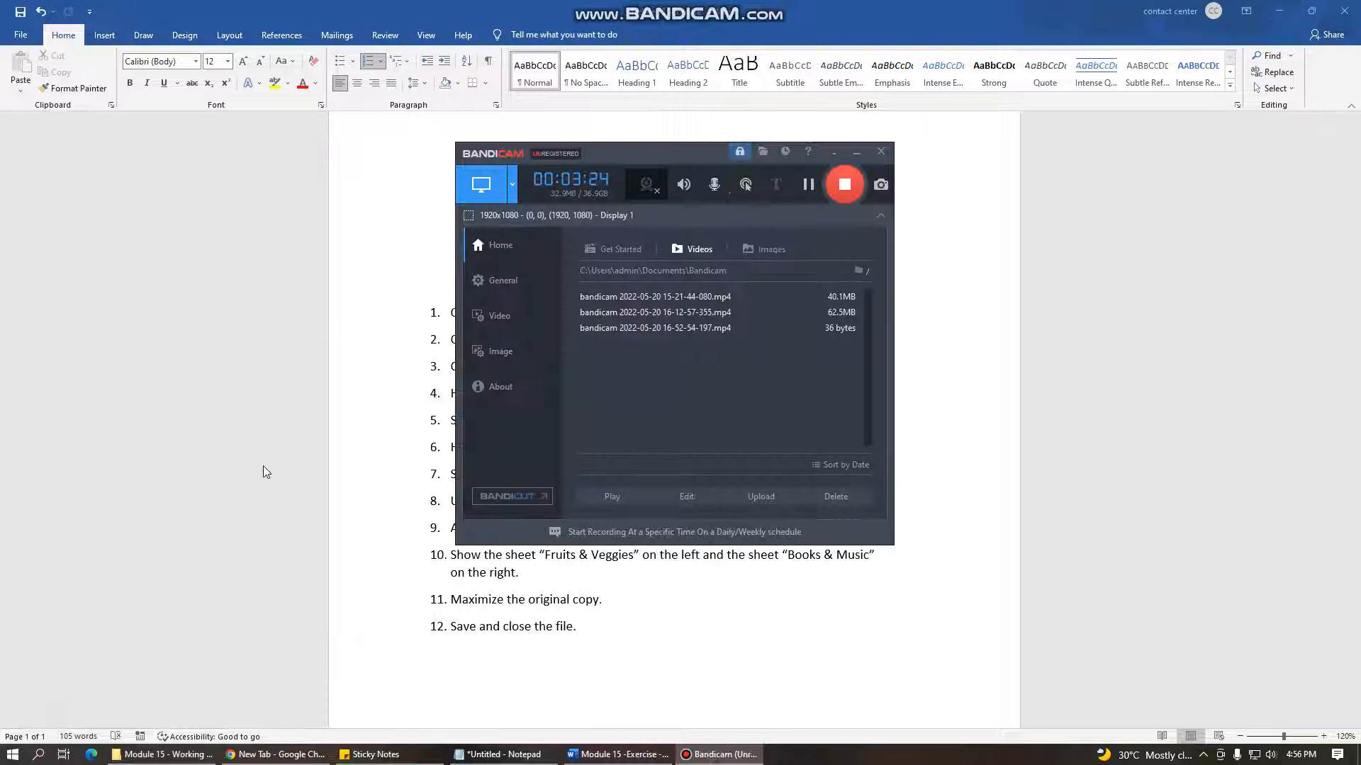